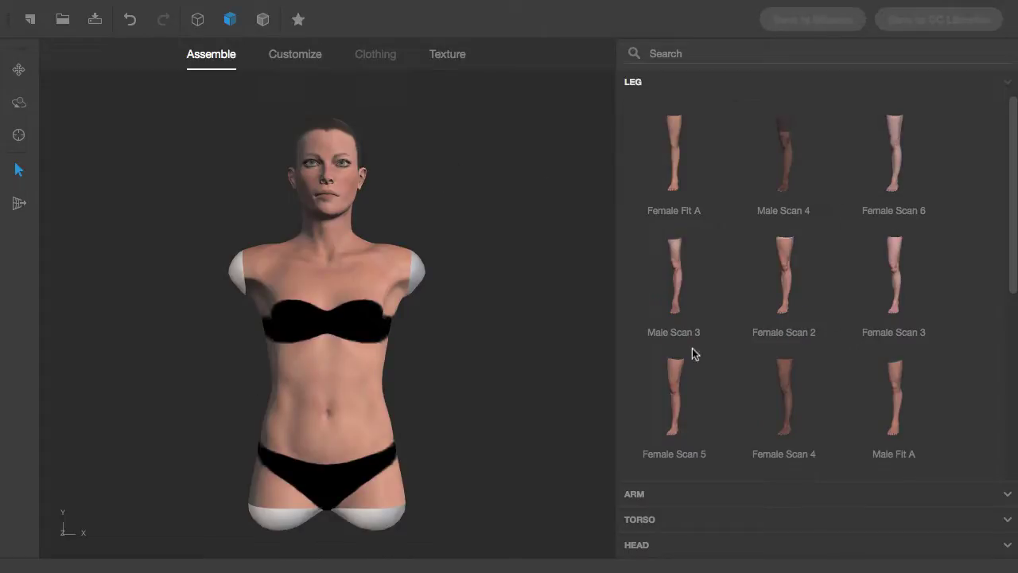
Step: Give the body Female Scan 6 legs and Female Scan 4 arms, plus the 3Quarter Sleeve Tee
{"action": "left_click", "coordinate": [945, 183]}
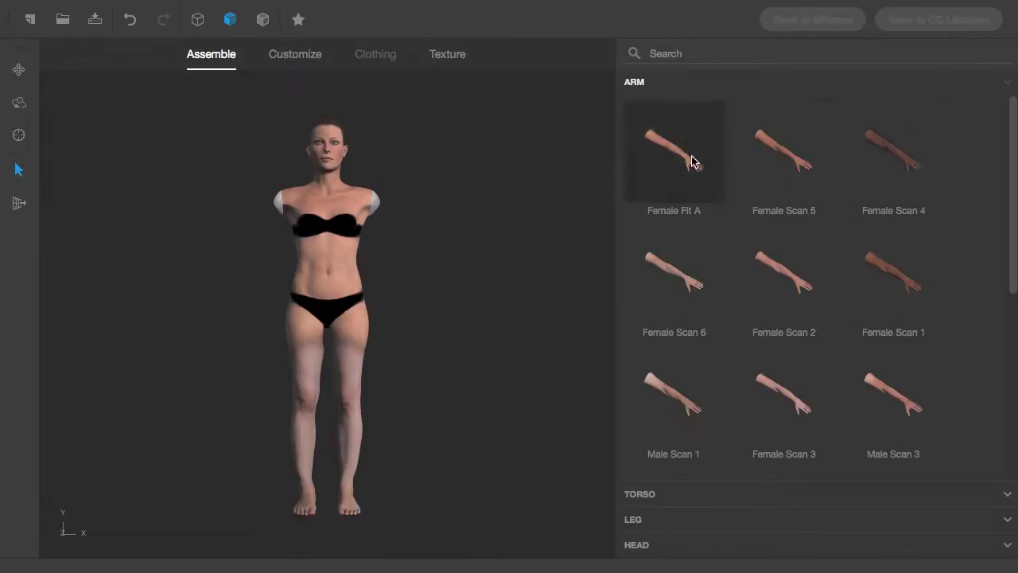
{"action": "left_click", "coordinate": [872, 192]}
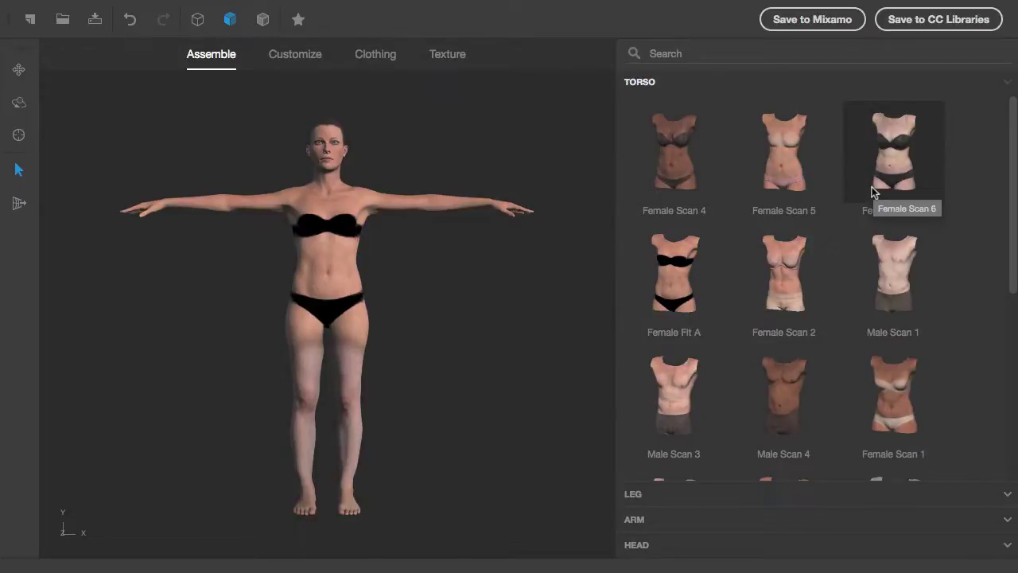
{"action": "left_click", "coordinate": [386, 56]}
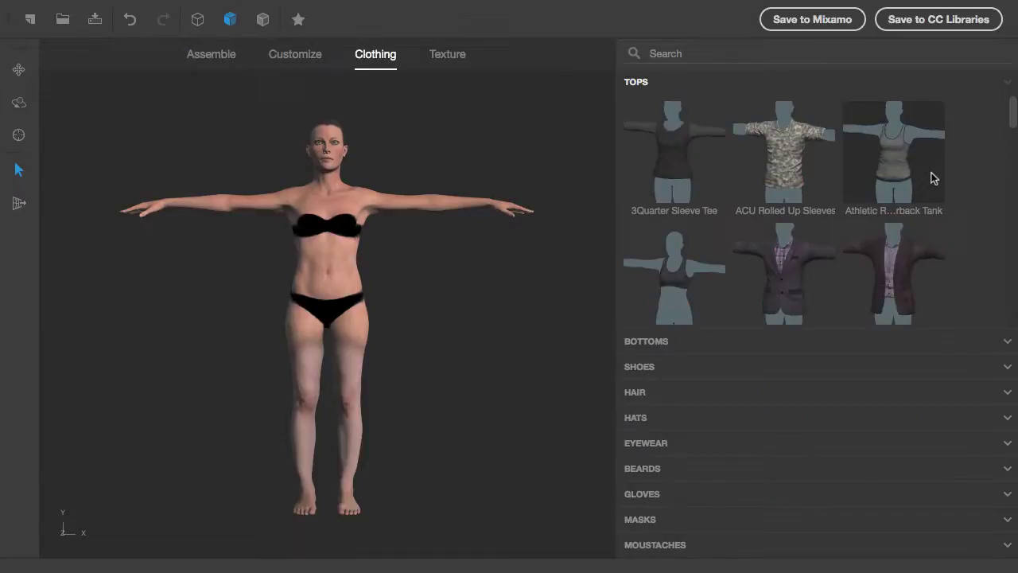
{"action": "left_click", "coordinate": [676, 151]}
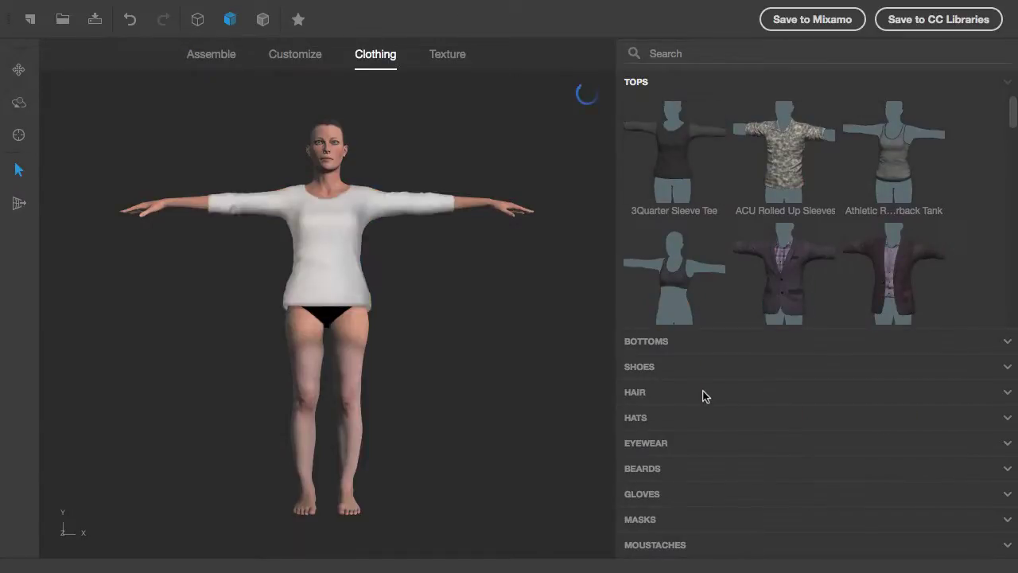
Step: Add dark jeans, shoes and shoulder-length brown hair to the character
{"action": "left_click", "coordinate": [640, 342]}
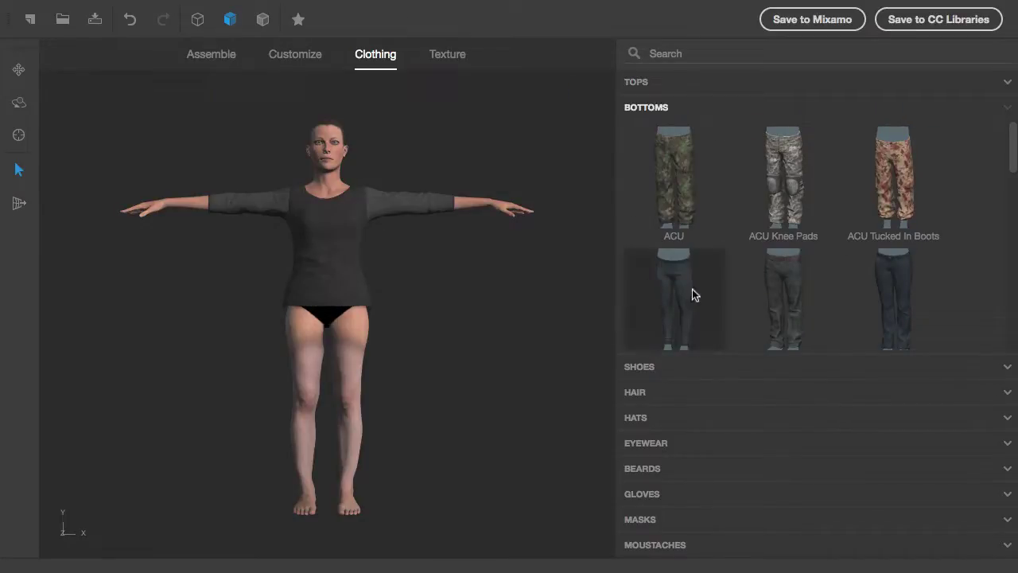
{"action": "left_click", "coordinate": [880, 295]}
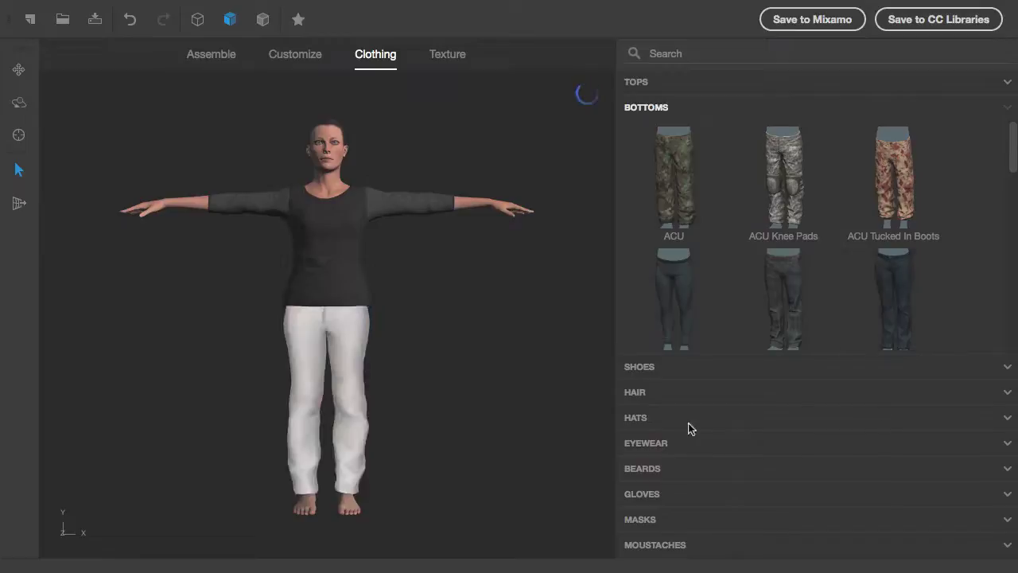
{"action": "left_click", "coordinate": [651, 369]}
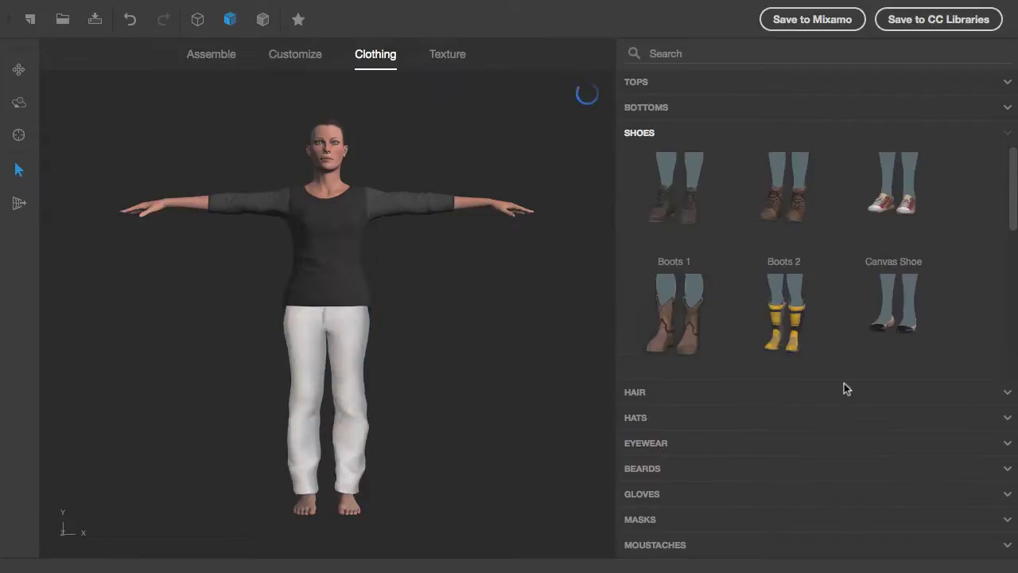
{"action": "scroll", "coordinate": [956, 346], "scroll_direction": "down", "scroll_amount": 3}
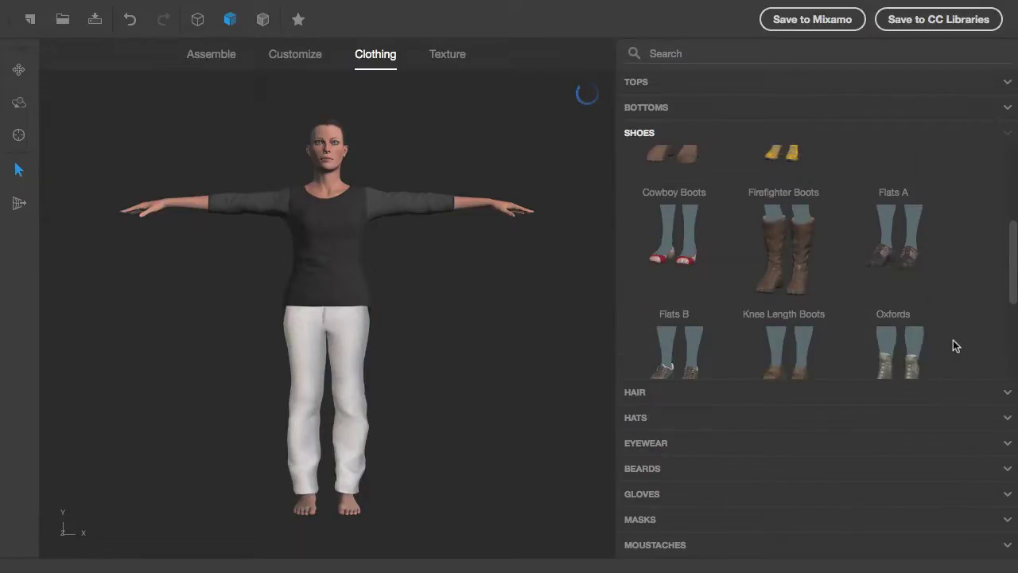
{"action": "scroll", "coordinate": [955, 346], "scroll_direction": "down", "scroll_amount": 5}
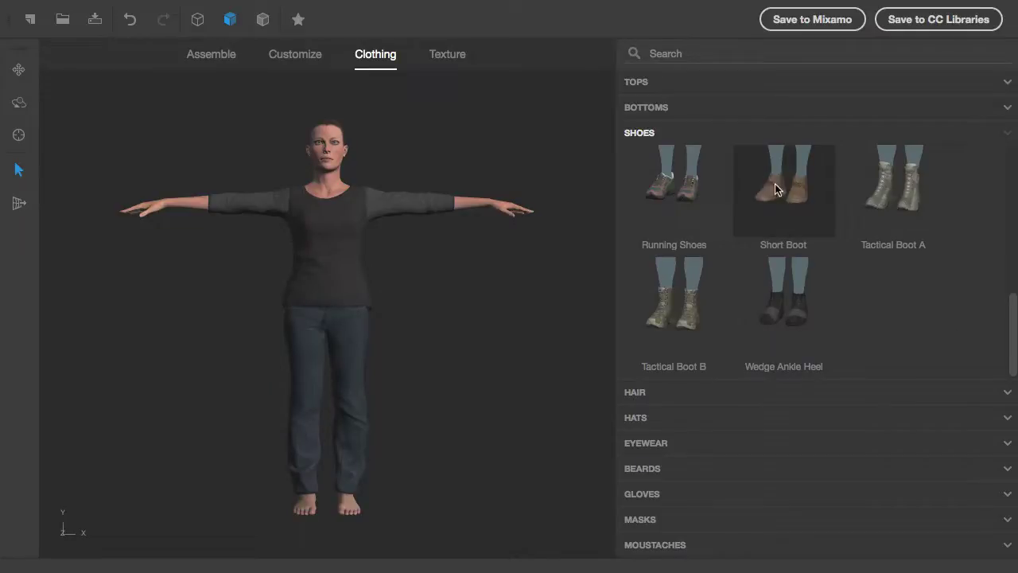
{"action": "left_click", "coordinate": [643, 392]}
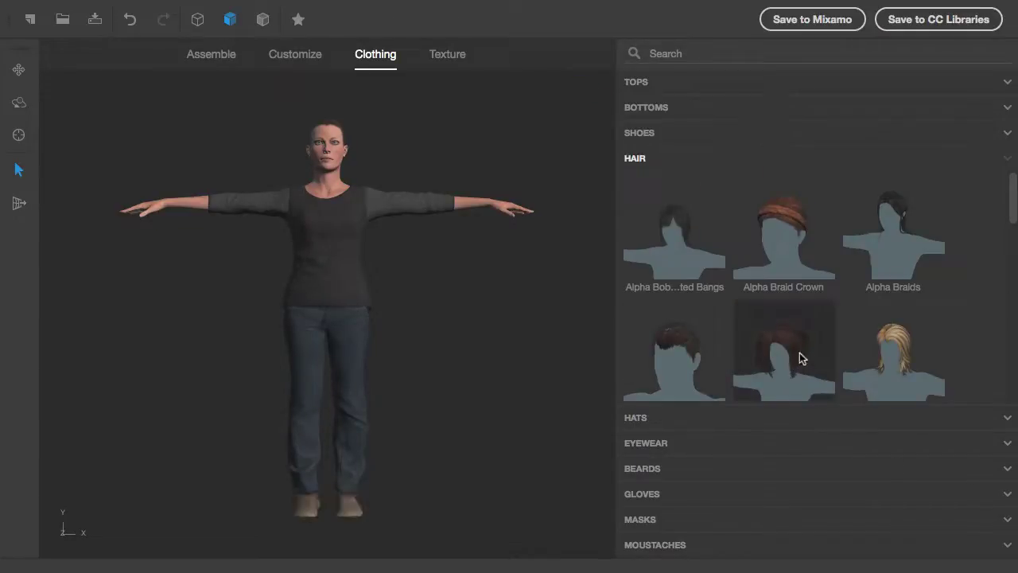
{"action": "scroll", "coordinate": [798, 357], "scroll_direction": "down", "scroll_amount": 2}
{"action": "scroll", "coordinate": [797, 355], "scroll_direction": "down", "scroll_amount": 2}
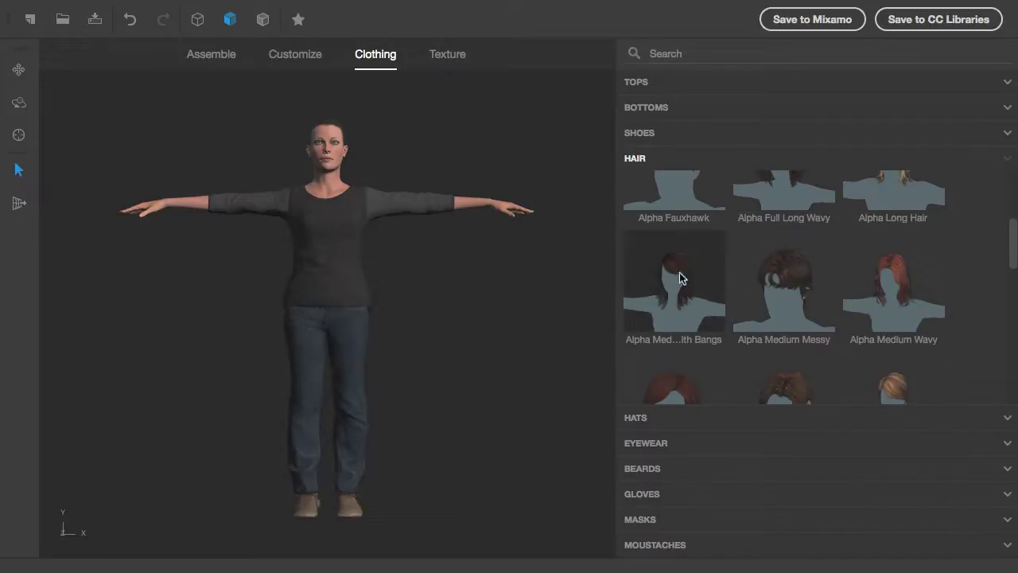
{"action": "left_click", "coordinate": [891, 352]}
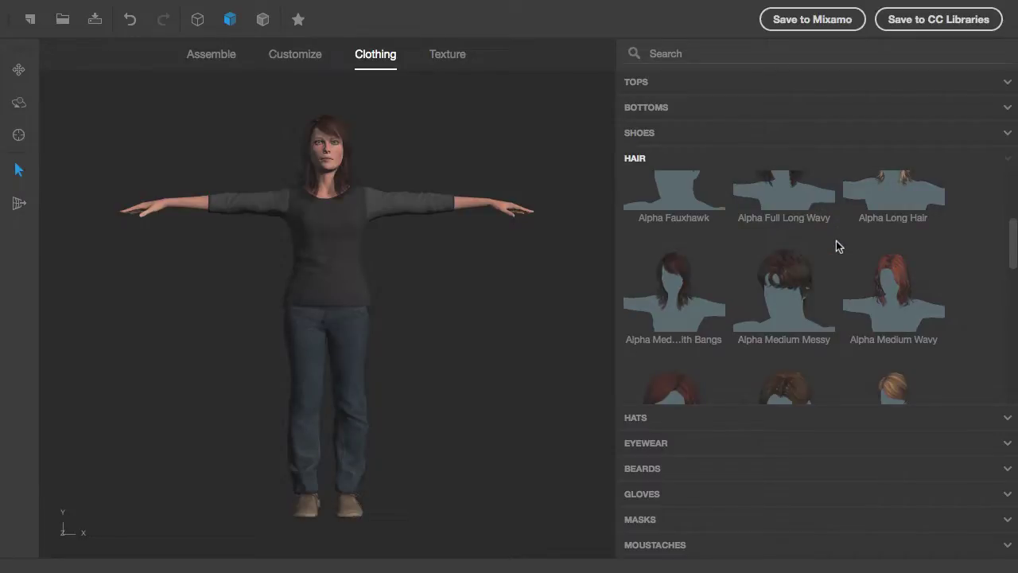
Step: Upload the character as FuseModel to the Meine Bibliothek Creative Cloud library
{"action": "left_click", "coordinate": [932, 28]}
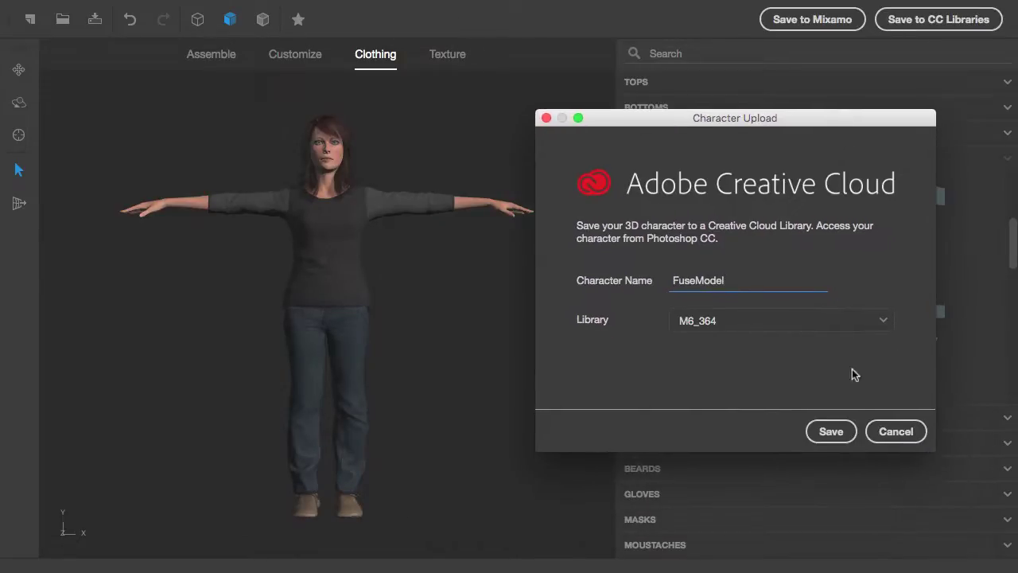
{"action": "left_click", "coordinate": [881, 322]}
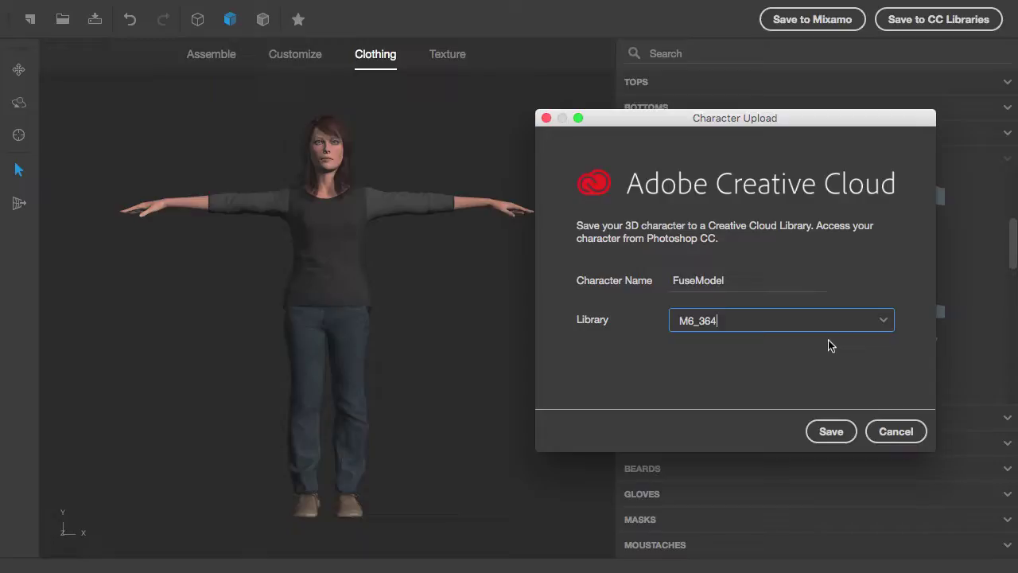
{"action": "left_click", "coordinate": [885, 322]}
{"action": "left_click", "coordinate": [755, 359]}
{"action": "left_click", "coordinate": [896, 431]}
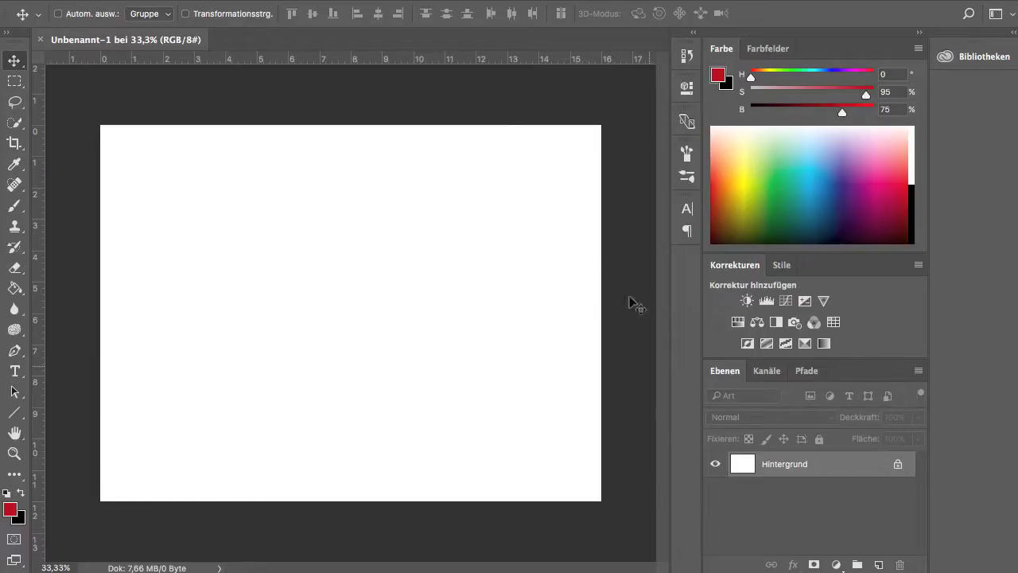
Step: Show the Bibliotheken panel listing FuseModel under Modelle in Meine Bibliothek
{"action": "left_click", "coordinate": [978, 56]}
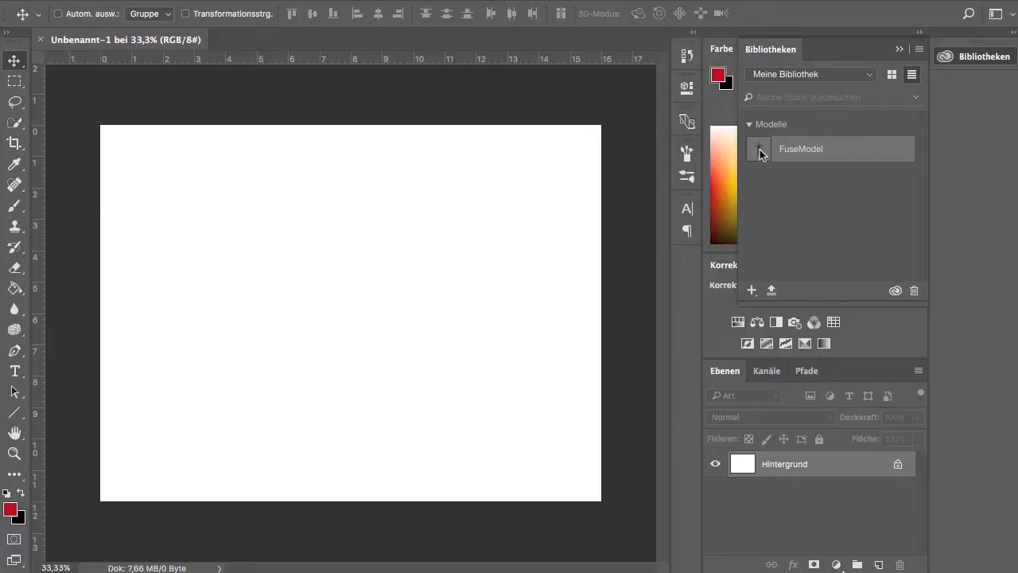
Step: Load FuseModel from the library as a 3D document and select its mesh
{"action": "double_click", "coordinate": [784, 149]}
{"action": "left_click", "coordinate": [900, 48]}
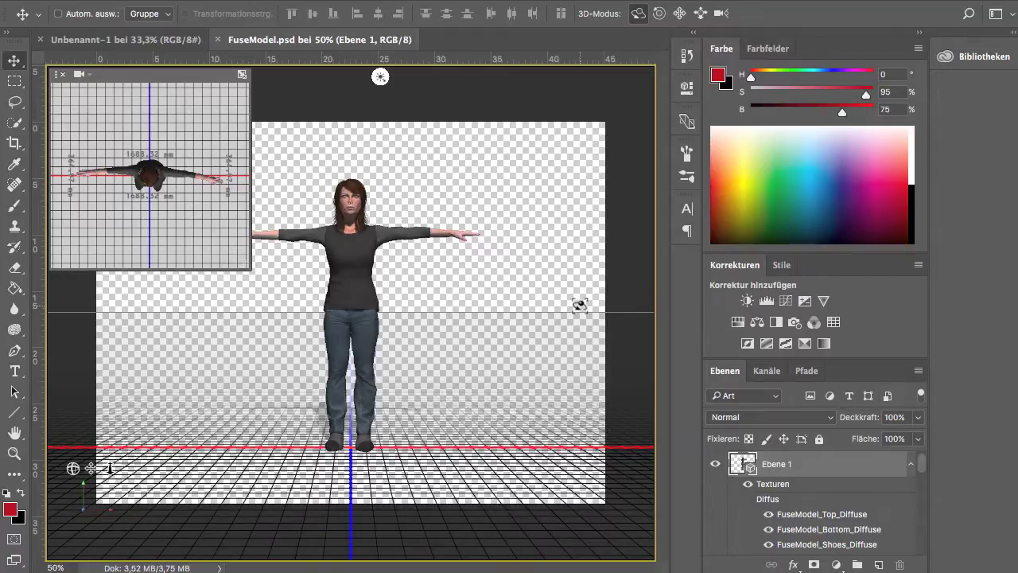
{"action": "left_click", "coordinate": [373, 271]}
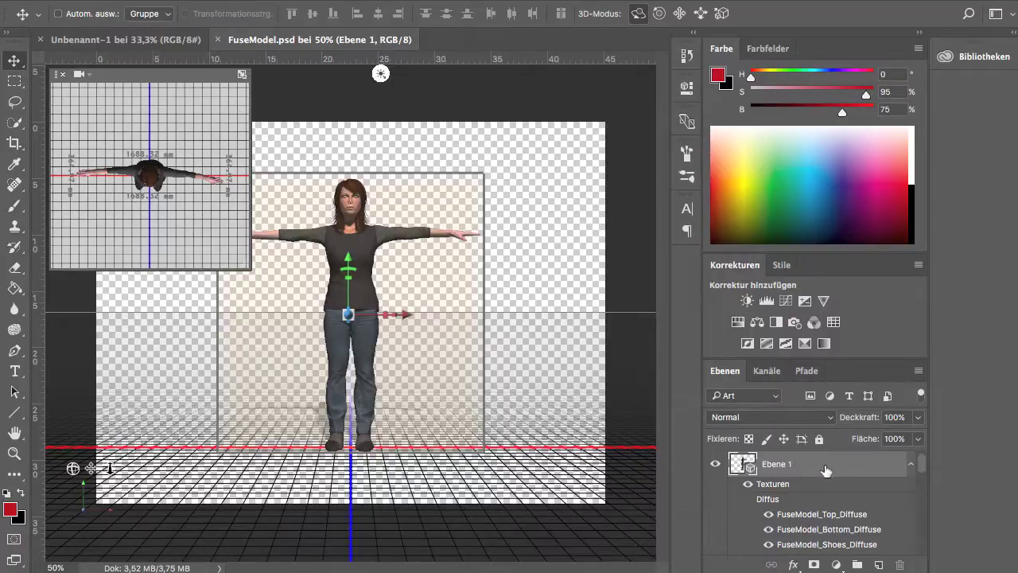
Step: Enlarge the Layers panel to show Ebene 1's Diffus and Glanzfarbe textures
{"action": "right_click", "coordinate": [810, 467]}
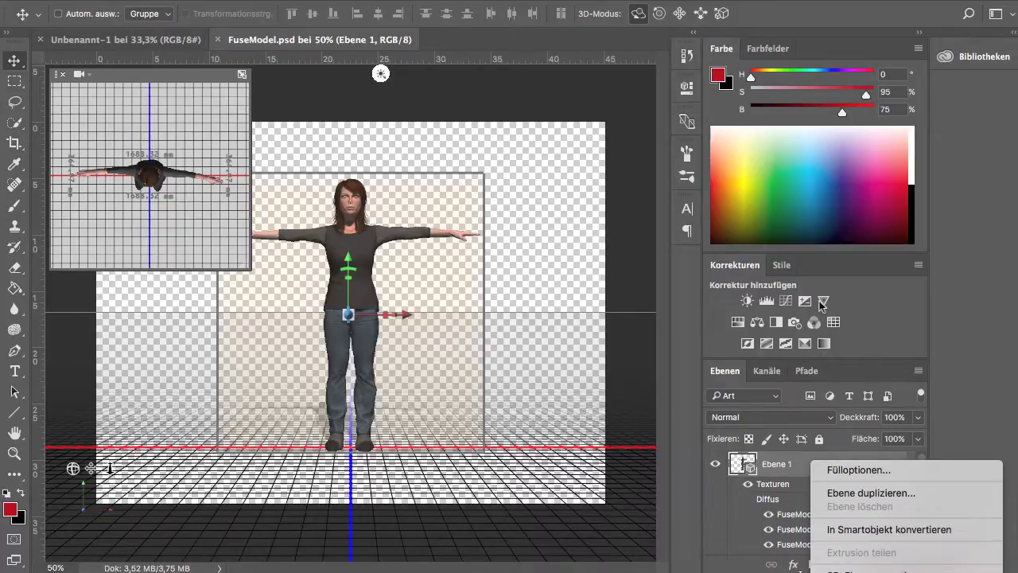
{"action": "left_click", "coordinate": [815, 259]}
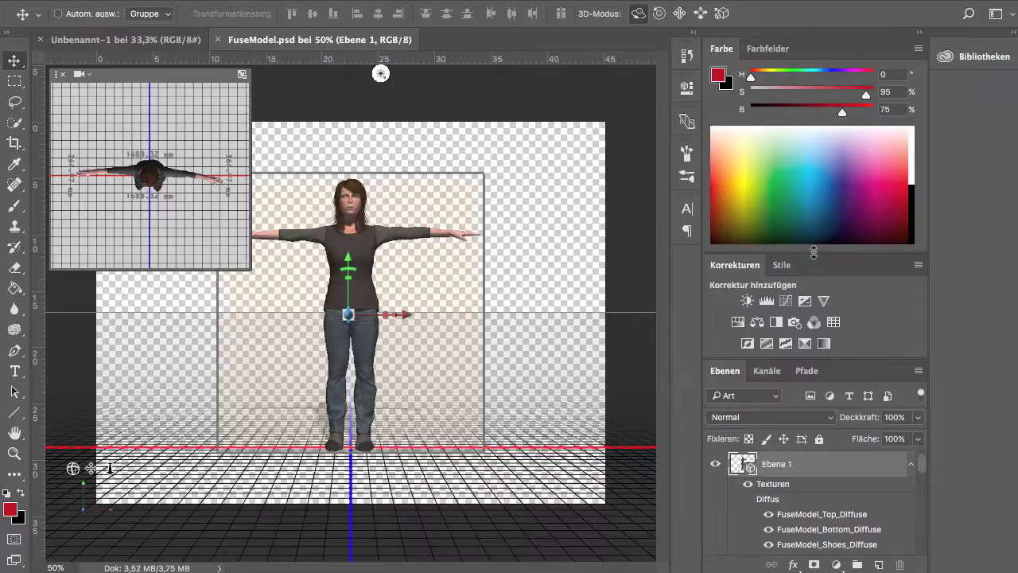
{"action": "left_click_drag", "start_coordinate": [820, 253], "coordinate": [823, 174]}
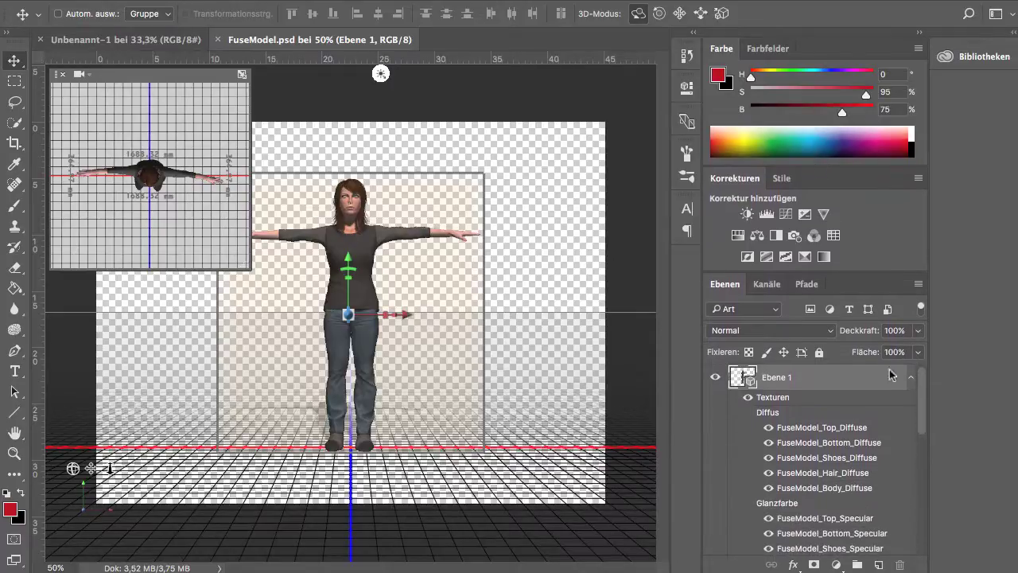
{"action": "right_click", "coordinate": [797, 378]}
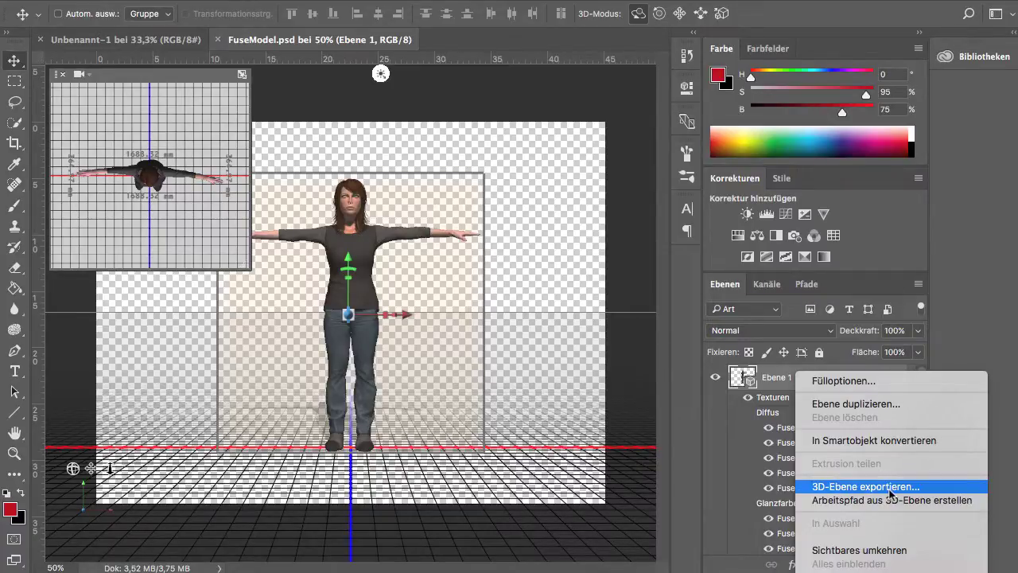
Step: Export the 3D layer as Collada DAE with JPEG textures, up to the FuseModel.dae save dialog
{"action": "left_click", "coordinate": [894, 487]}
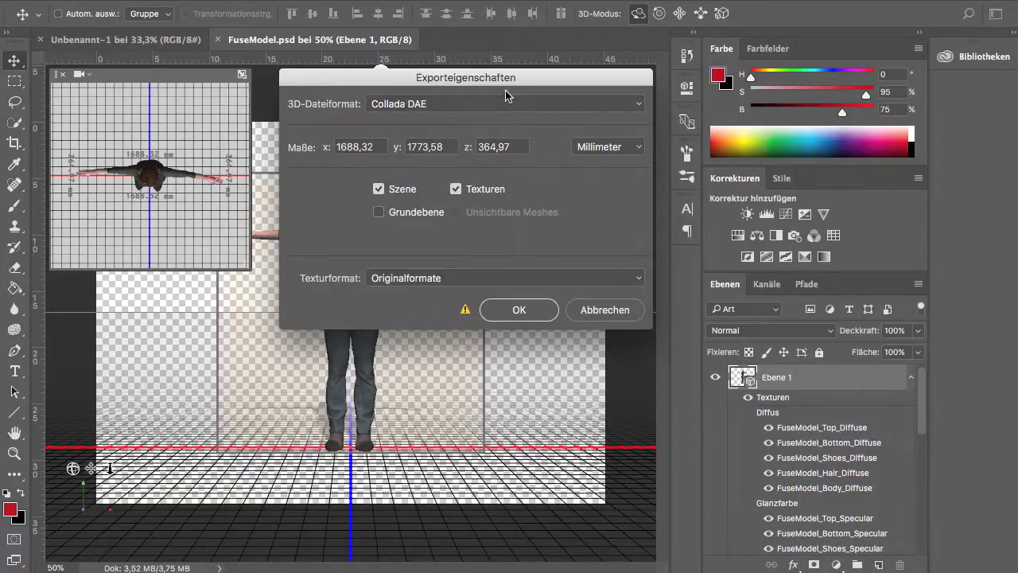
{"action": "left_click_drag", "start_coordinate": [523, 80], "coordinate": [522, 79]}
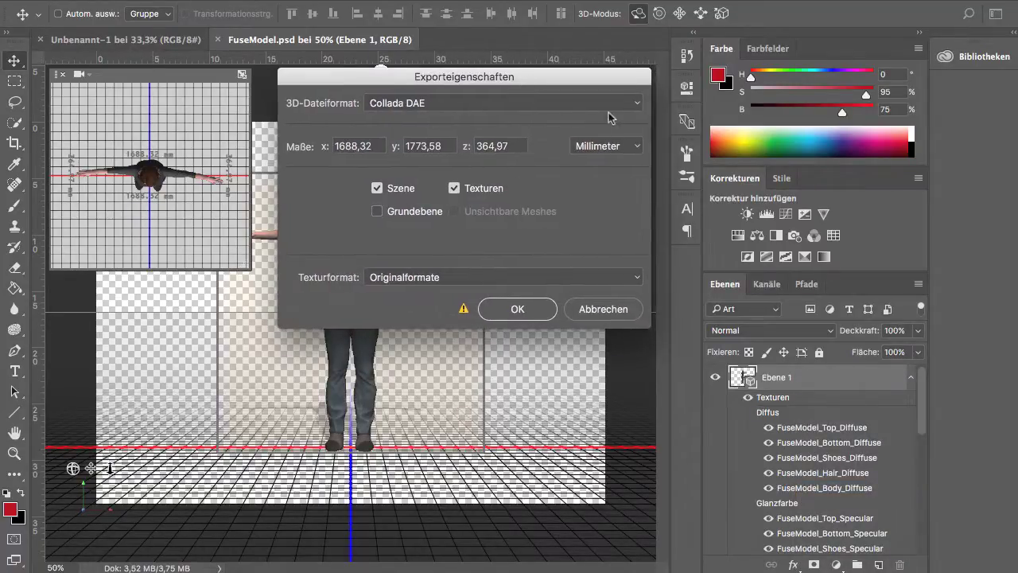
{"action": "left_click", "coordinate": [630, 103]}
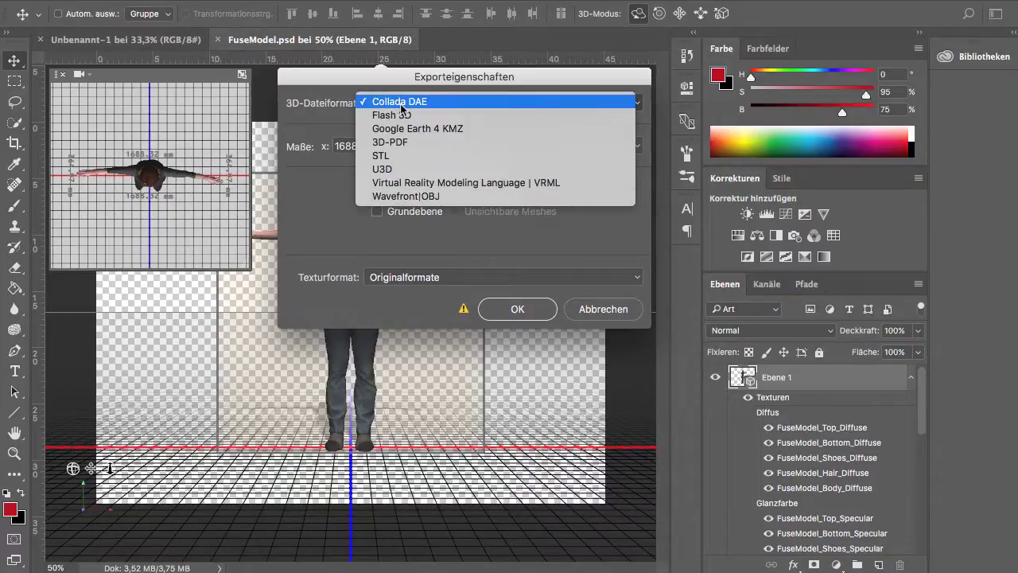
{"action": "left_click", "coordinate": [394, 87]}
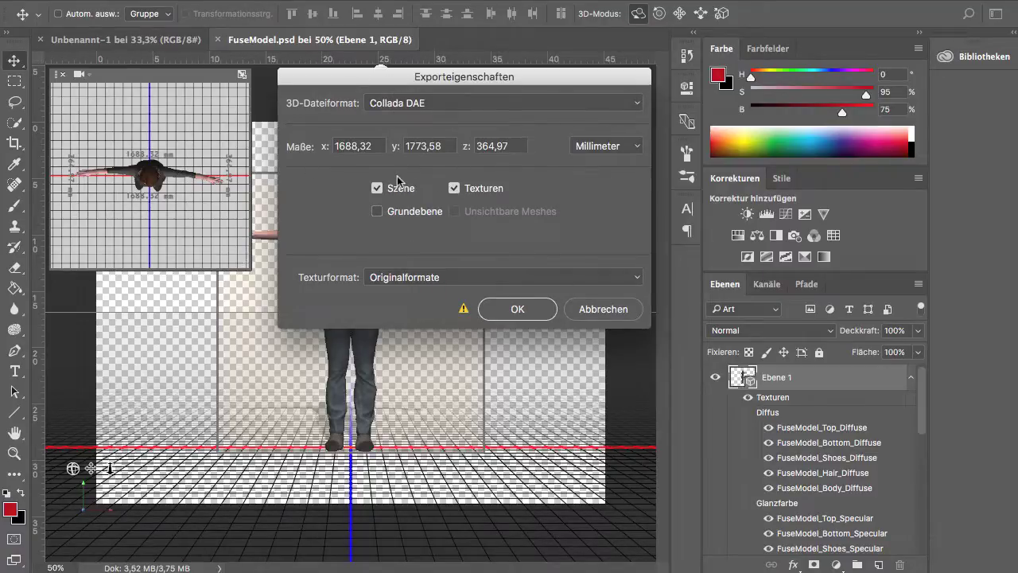
{"action": "left_click", "coordinate": [409, 278]}
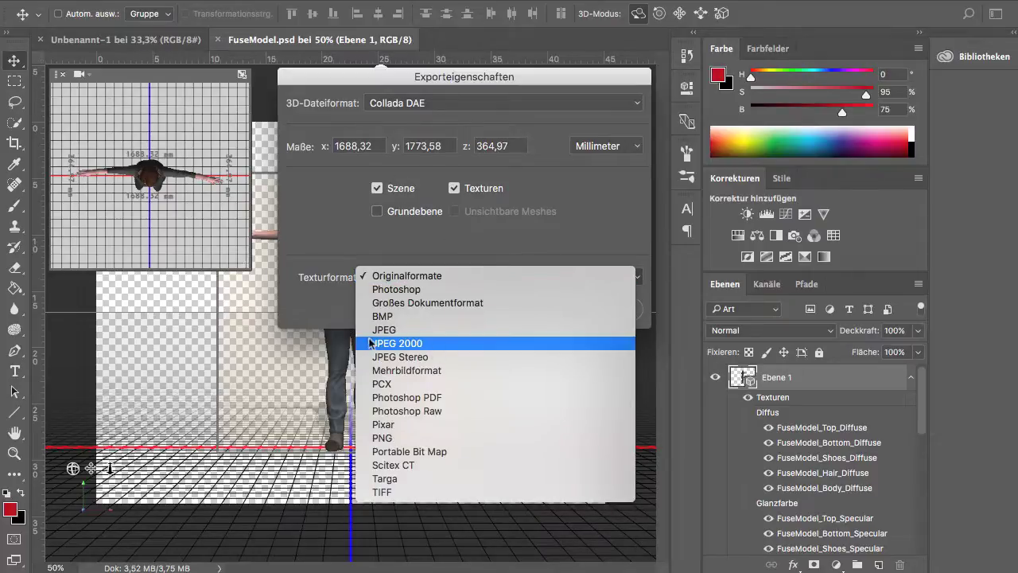
{"action": "left_click", "coordinate": [387, 329]}
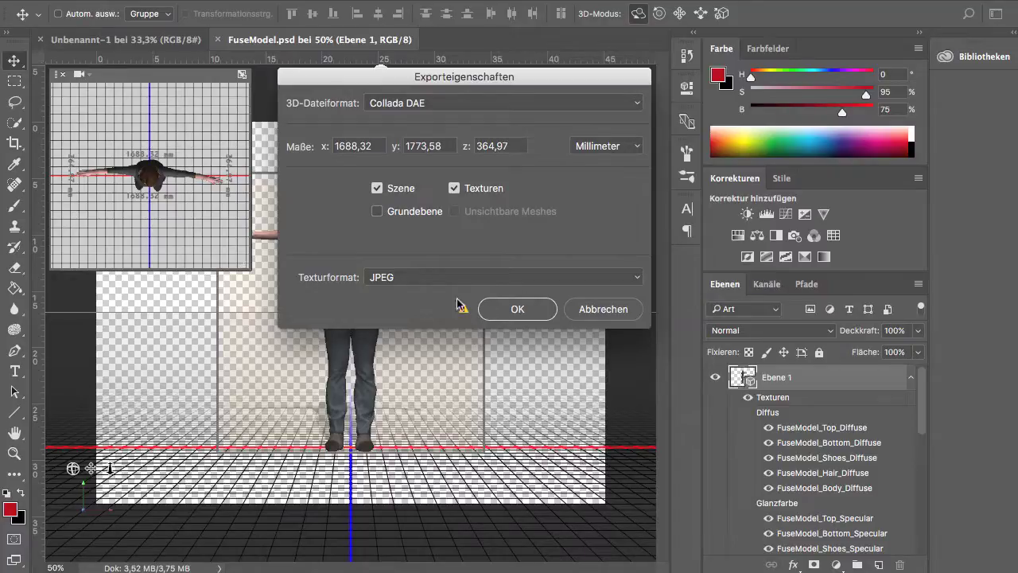
{"action": "left_click", "coordinate": [515, 312]}
{"action": "left_click_drag", "start_coordinate": [896, 77], "coordinate": [658, 8]}
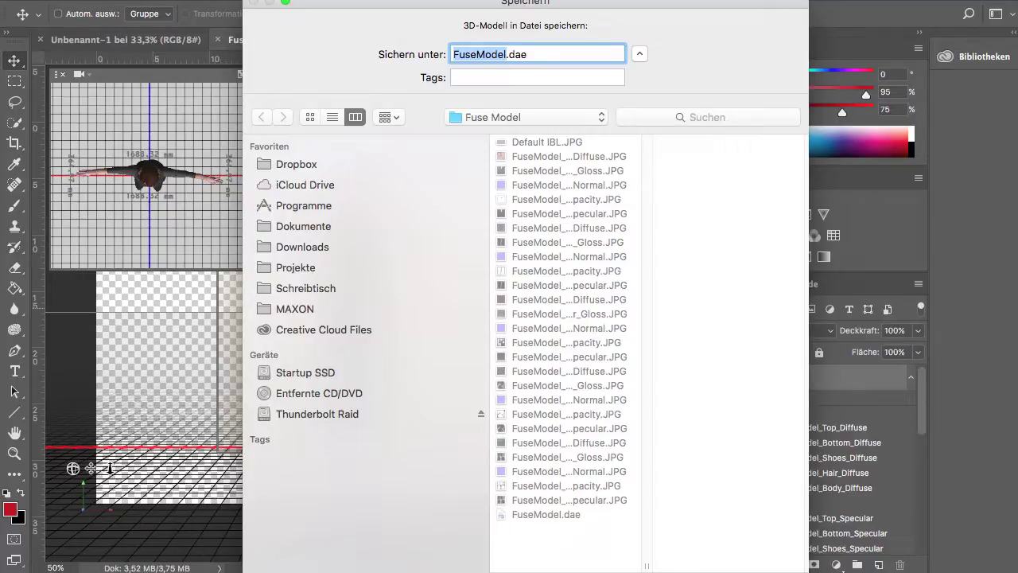
Step: Save FuseModel.dae from Photoshop, then open it in Cinema 4D via File > Open
{"action": "key", "text": "Return"}
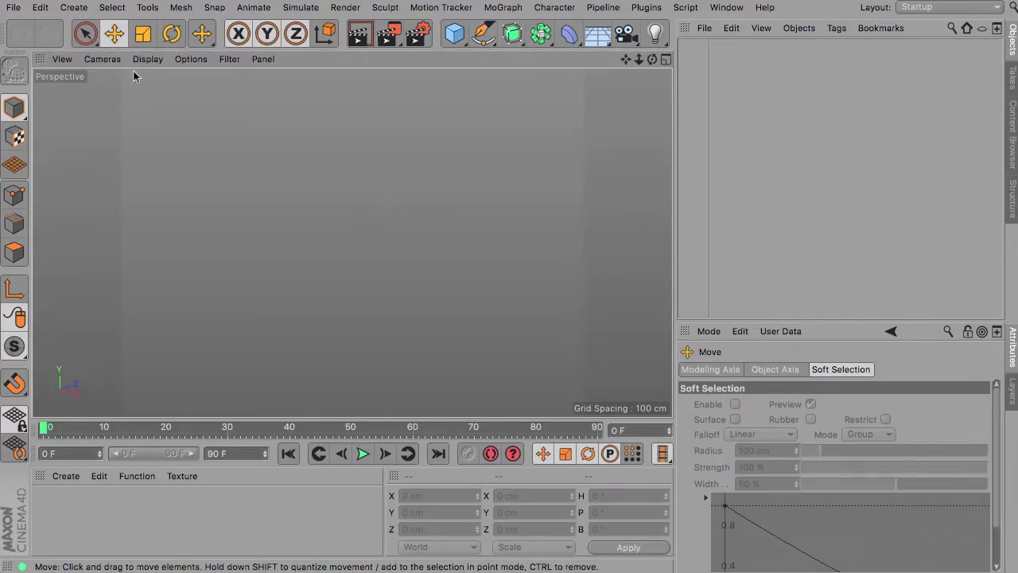
{"action": "left_click", "coordinate": [15, 11]}
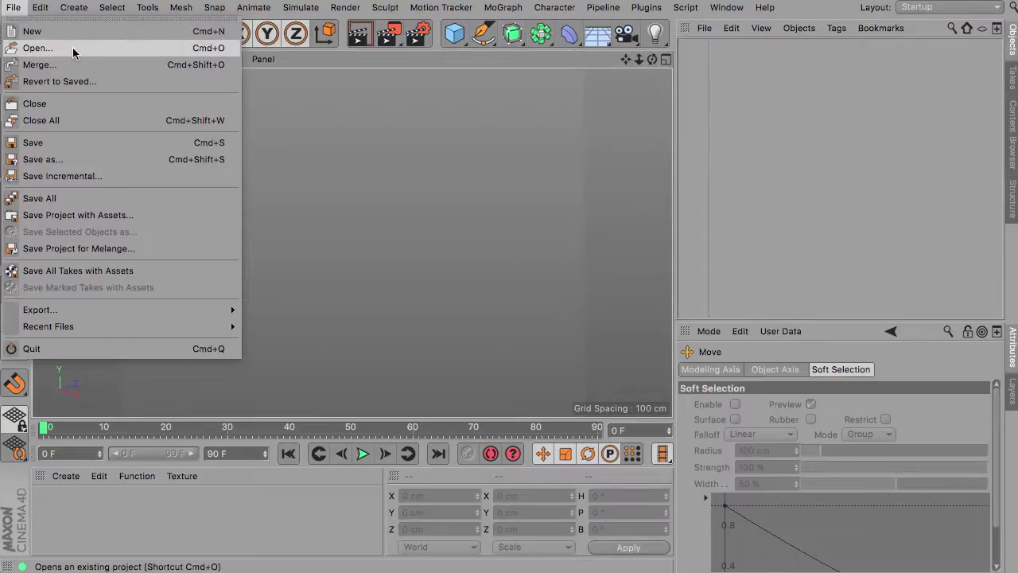
{"action": "left_click", "coordinate": [71, 48]}
{"action": "left_click_drag", "start_coordinate": [547, 104], "coordinate": [333, 28]}
{"action": "left_click", "coordinate": [353, 418]}
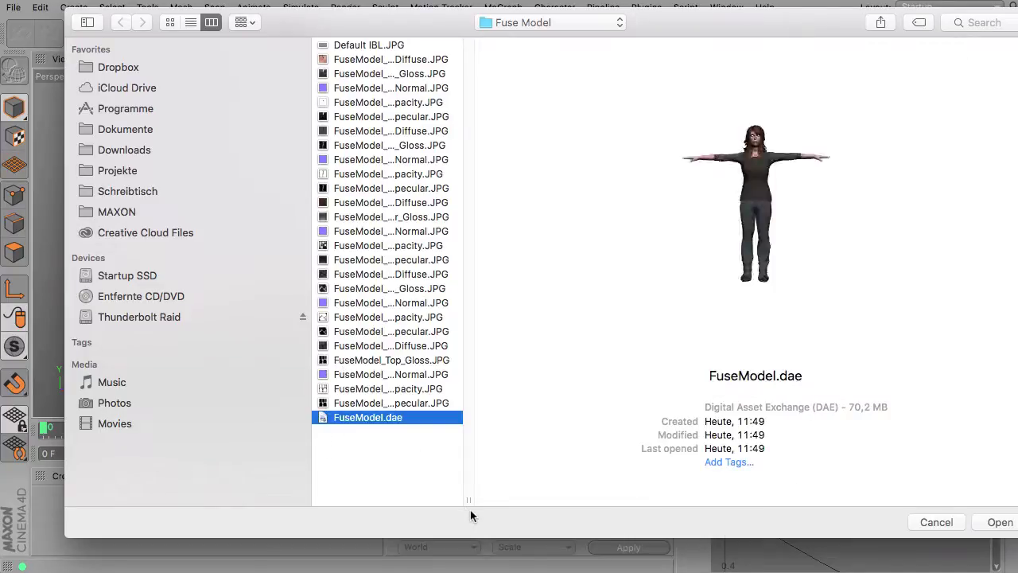
{"action": "left_click", "coordinate": [1000, 522]}
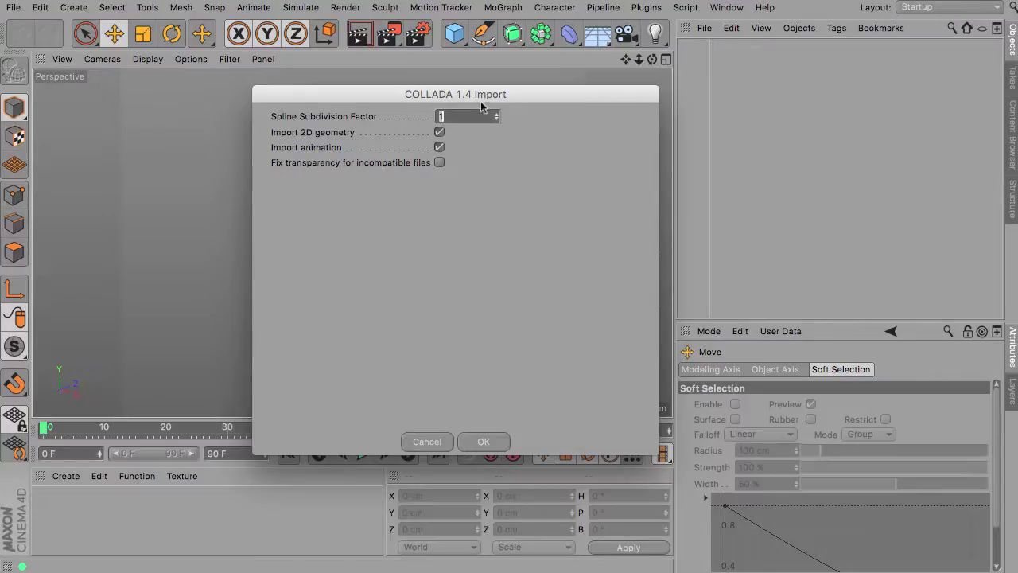
Step: Accept the COLLADA 1.4 import to load the character, Tops_Skeleton, camera and two lights
{"action": "left_click", "coordinate": [483, 441]}
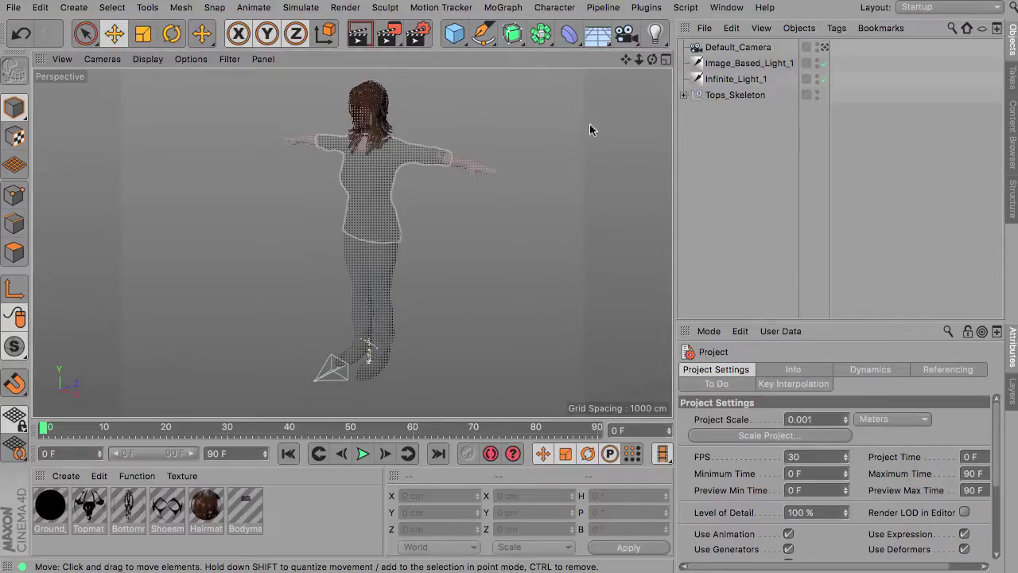
Step: Delete Default_Camera, Image_Based_Light_1 and Infinite_Light_1 from the Object Manager
{"action": "left_click_drag", "start_coordinate": [785, 42], "coordinate": [713, 89]}
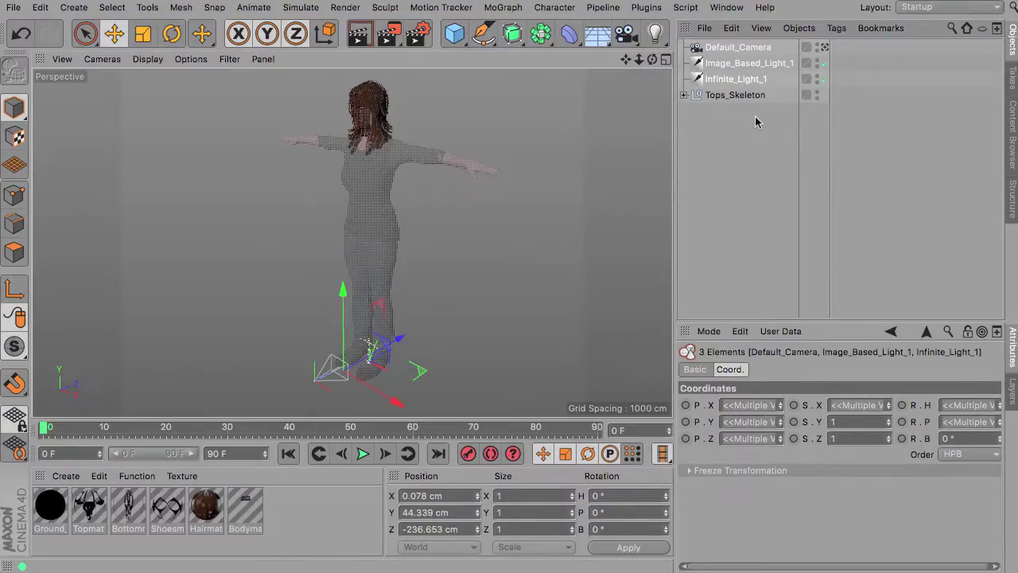
{"action": "key", "text": "Delete"}
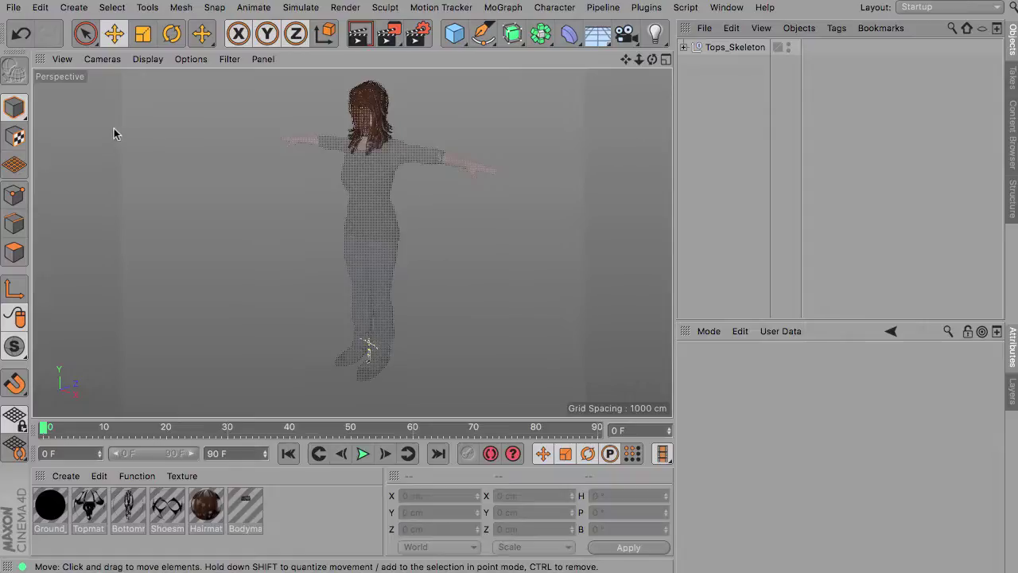
{"action": "left_click", "coordinate": [40, 8]}
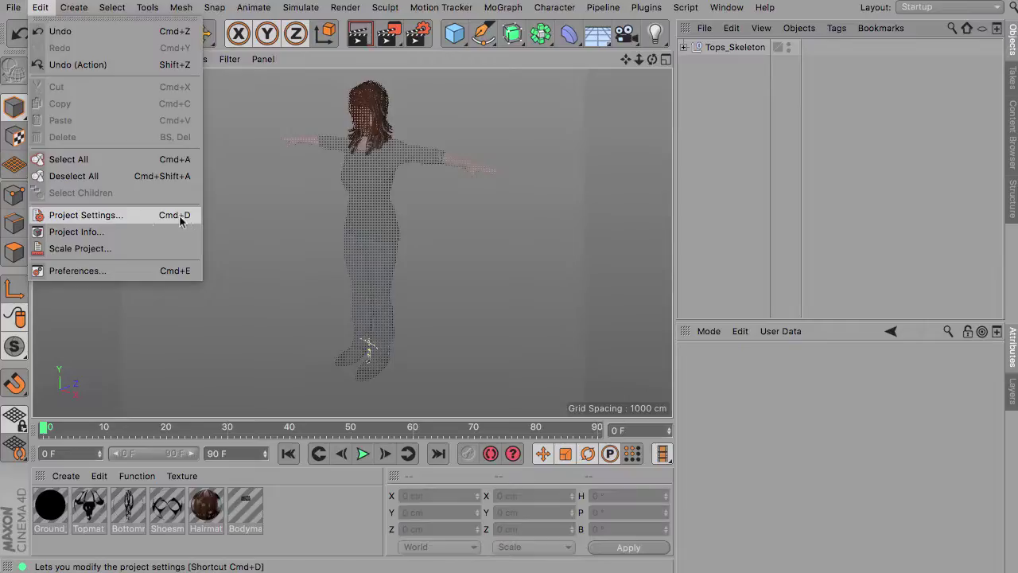
Step: Set the Project Scale to 1 Centimeters in Project Settings
{"action": "left_click", "coordinate": [147, 223]}
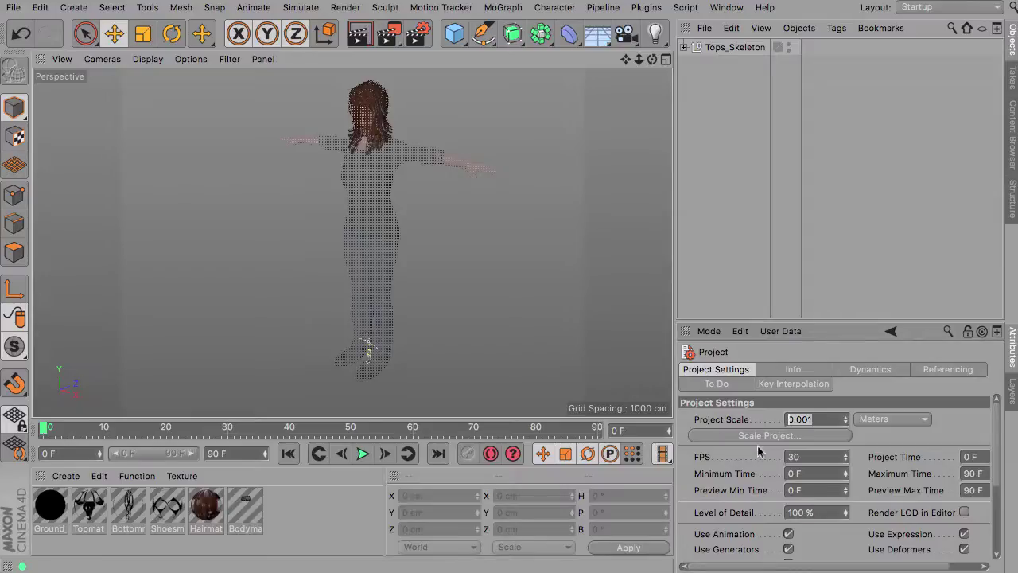
{"action": "type", "text": "1"}
{"action": "left_click", "coordinate": [904, 419]}
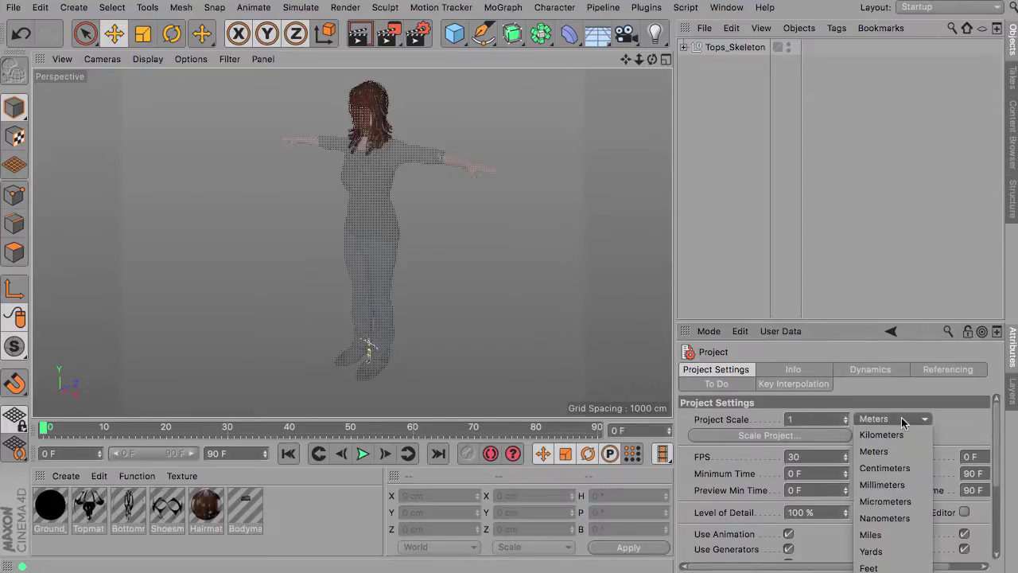
{"action": "left_click", "coordinate": [903, 467]}
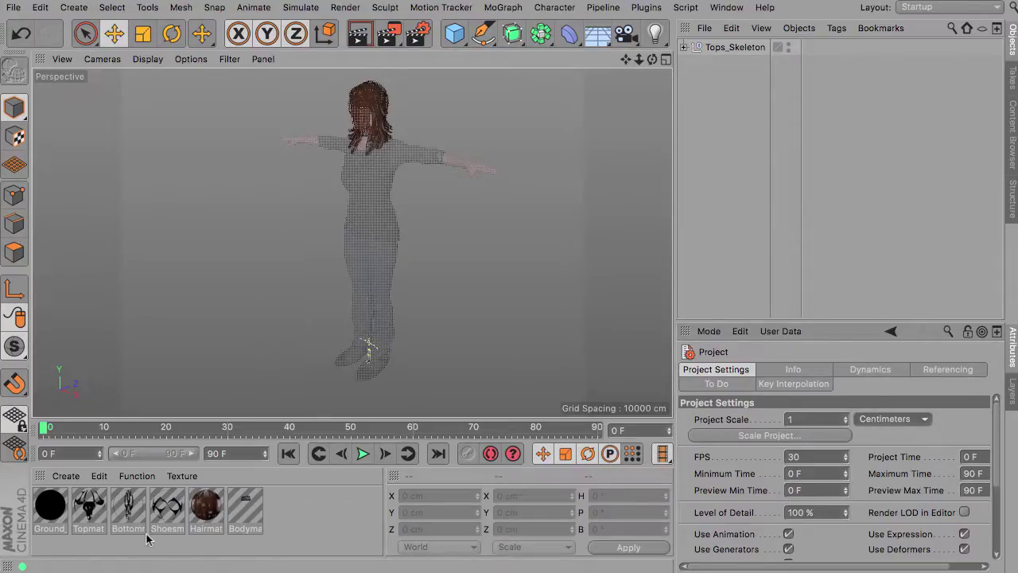
Step: Remove the unused Ground material via Remove Unused Materials in the Material Manager
{"action": "left_click", "coordinate": [146, 478]}
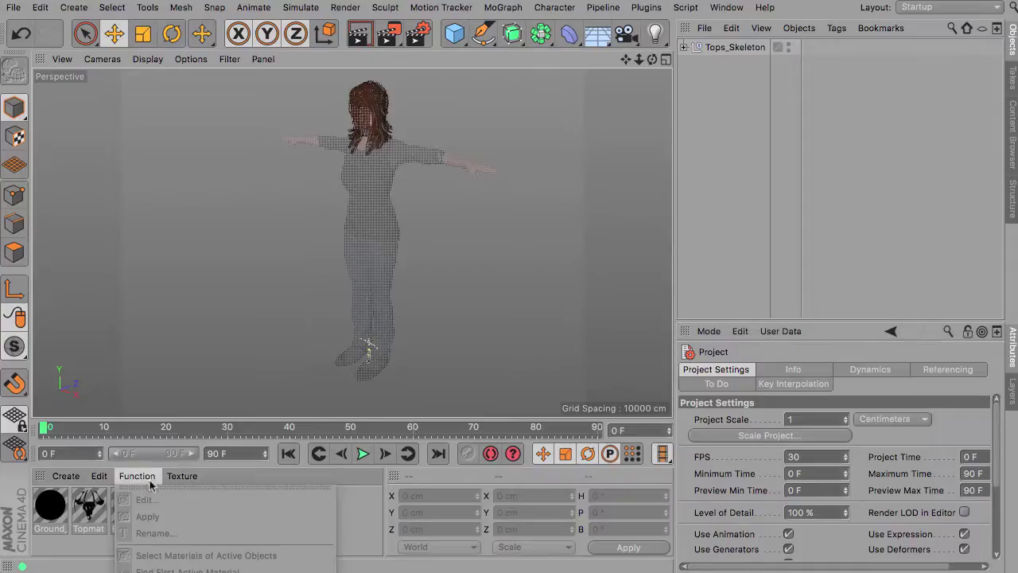
{"action": "left_click", "coordinate": [151, 486]}
{"action": "left_click_drag", "start_coordinate": [215, 480], "coordinate": [388, 239]}
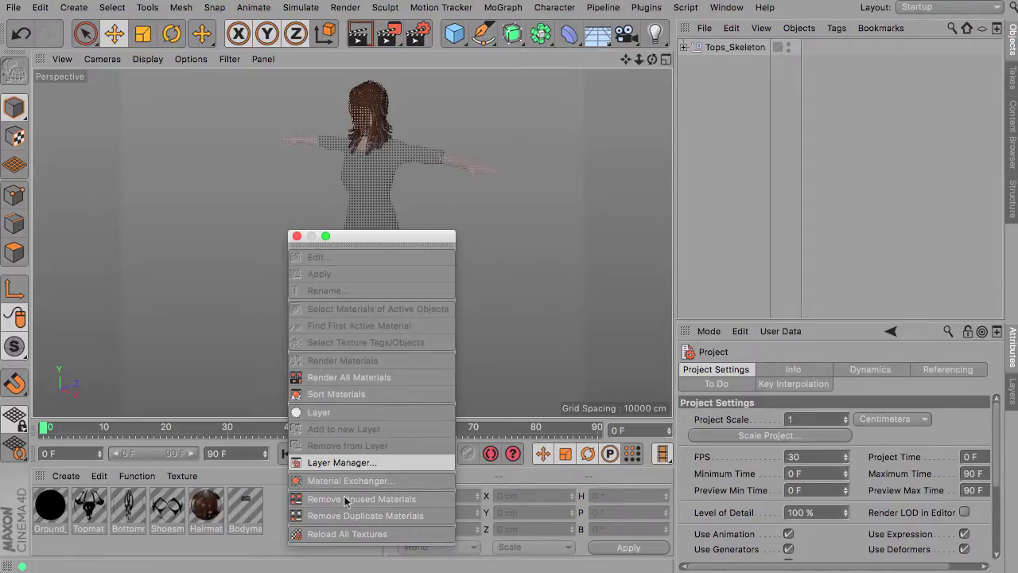
{"action": "left_click", "coordinate": [386, 499]}
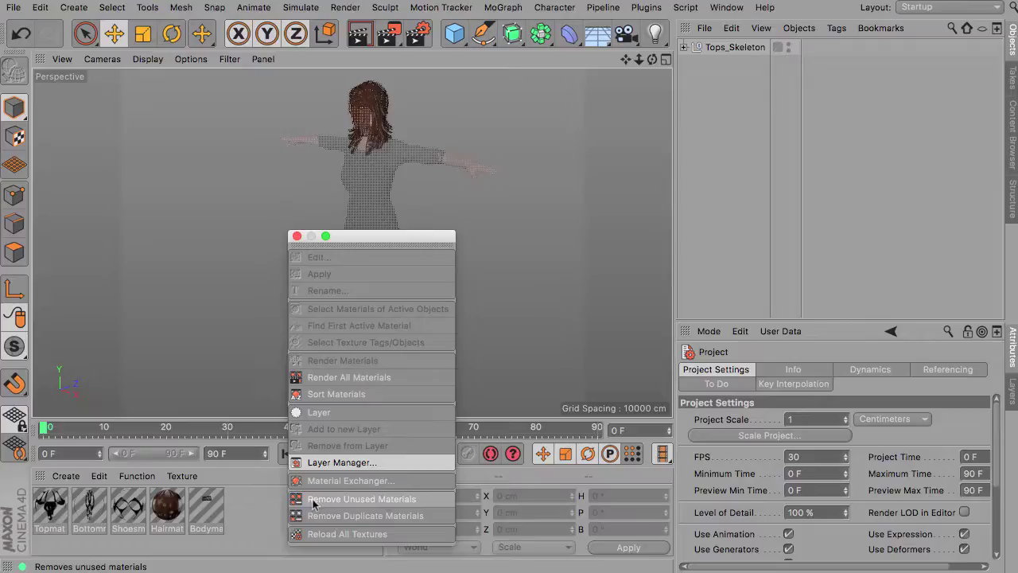
{"action": "left_click", "coordinate": [297, 236]}
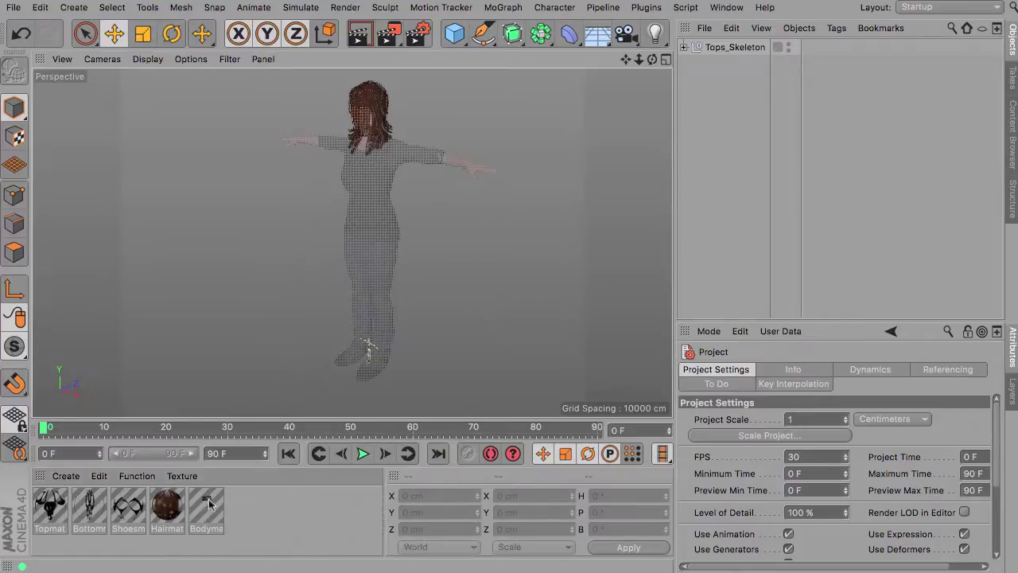
Step: Select all five character materials and tick Alpha in their Basic tab
{"action": "left_click_drag", "start_coordinate": [259, 508], "coordinate": [39, 515]}
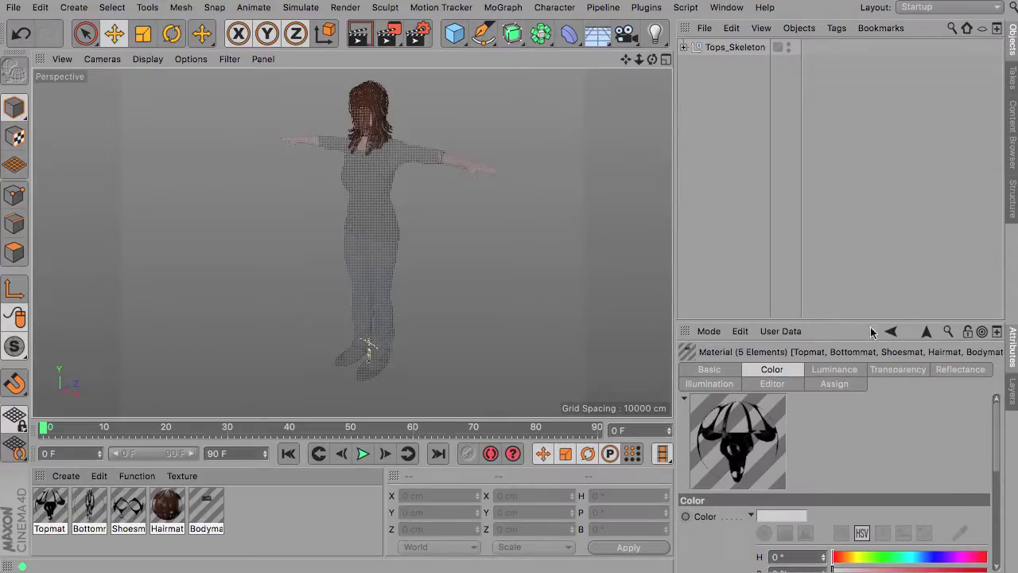
{"action": "left_click_drag", "start_coordinate": [859, 318], "coordinate": [862, 188]}
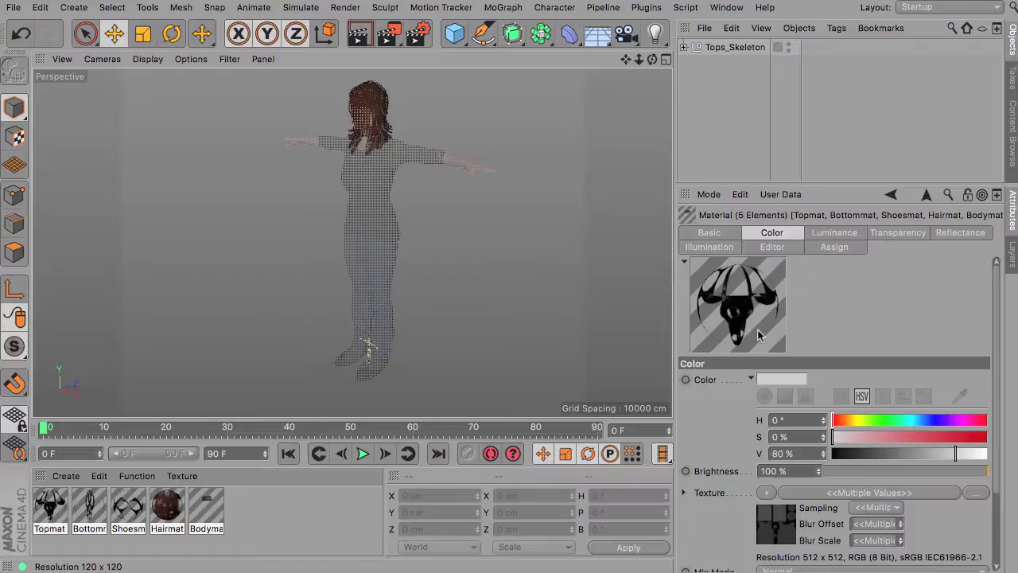
{"action": "left_click", "coordinate": [710, 233]}
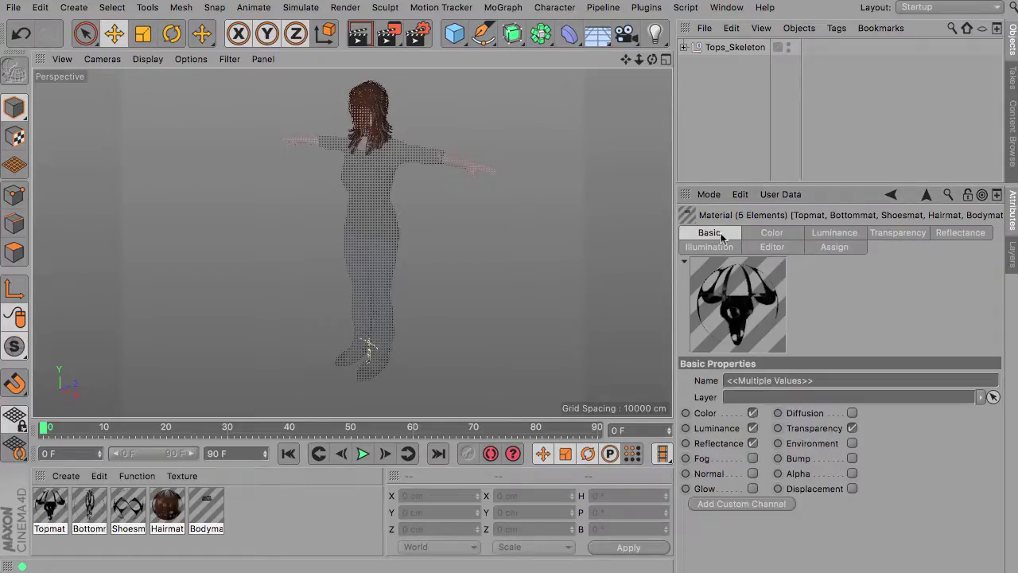
{"action": "left_click", "coordinate": [852, 473]}
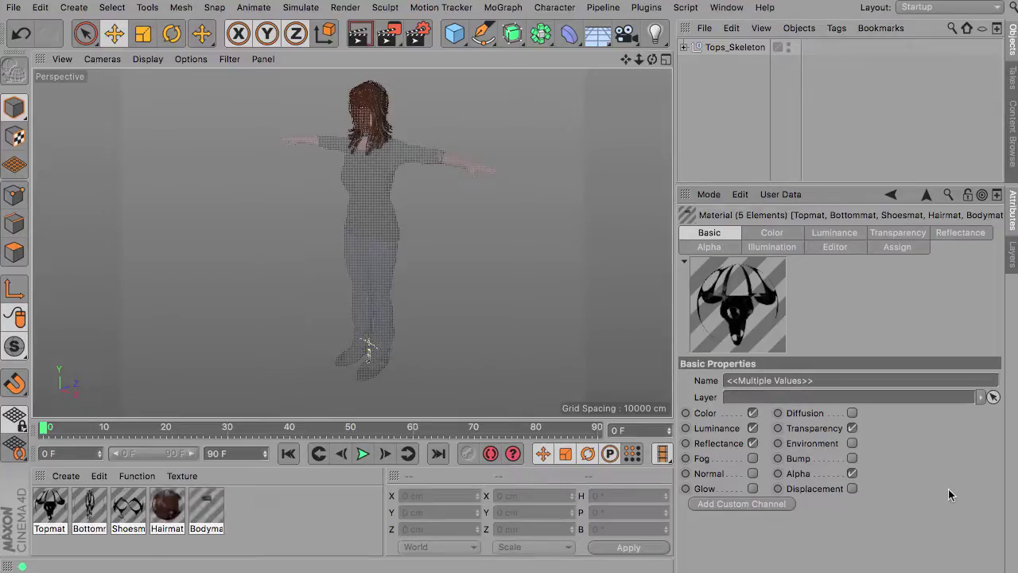
Step: Copy Bodymat's Transparency texture into its Alpha Texture field
{"action": "left_click", "coordinate": [265, 507]}
{"action": "left_click", "coordinate": [217, 505]}
{"action": "left_click", "coordinate": [898, 232]}
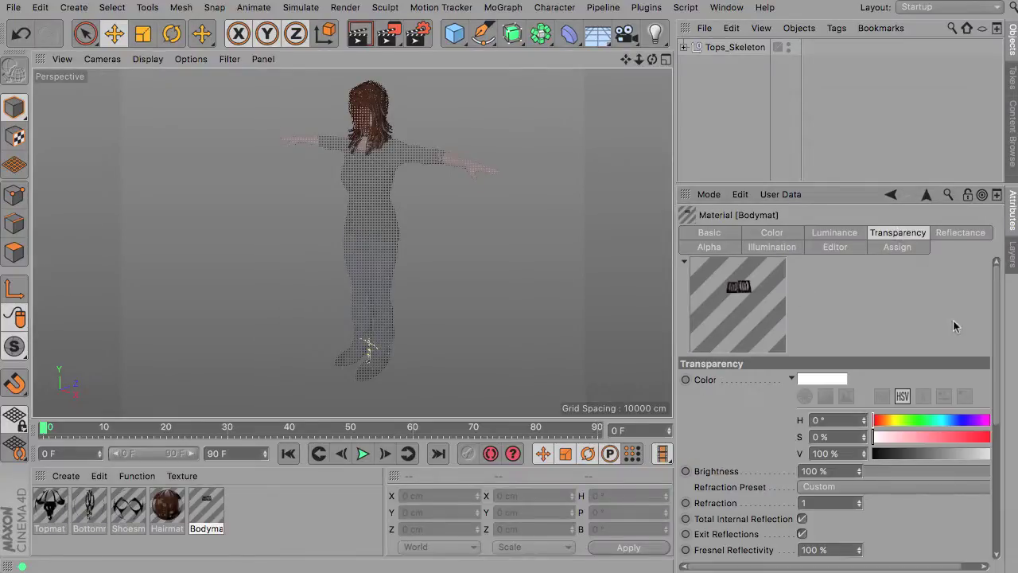
{"action": "left_click_drag", "start_coordinate": [996, 425], "coordinate": [1000, 455]}
{"action": "scroll", "coordinate": [875, 478], "scroll_direction": "down", "scroll_amount": 5}
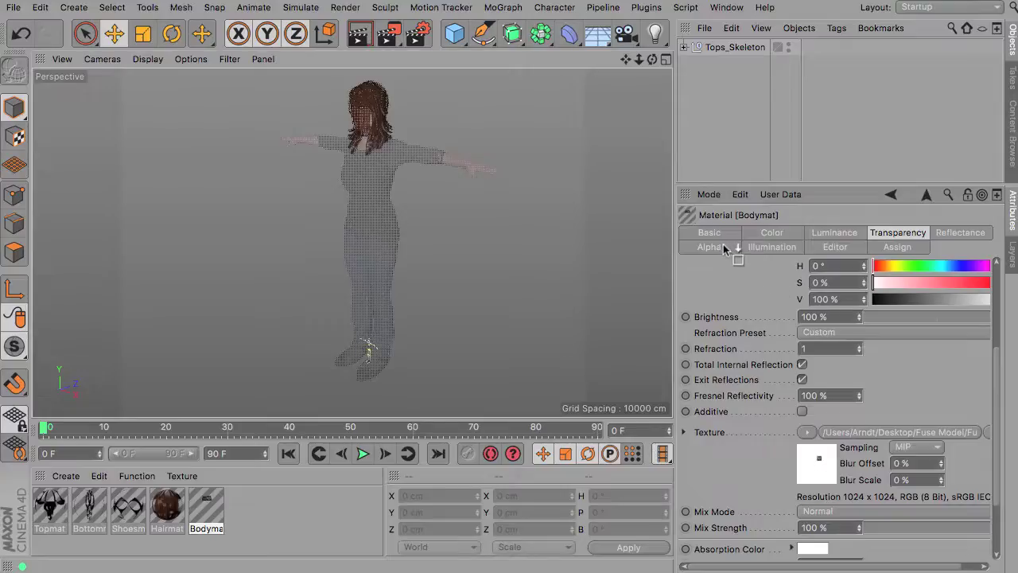
{"action": "left_click_drag", "start_coordinate": [724, 249], "coordinate": [844, 482]}
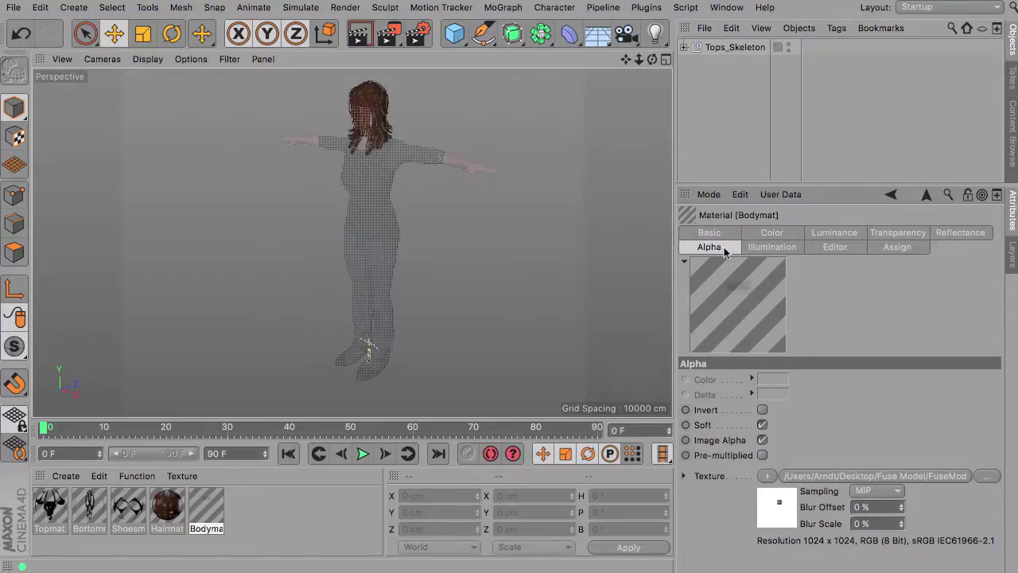
Step: Check Hairmat's Transparency texture and its Alpha settings
{"action": "left_click", "coordinate": [169, 509]}
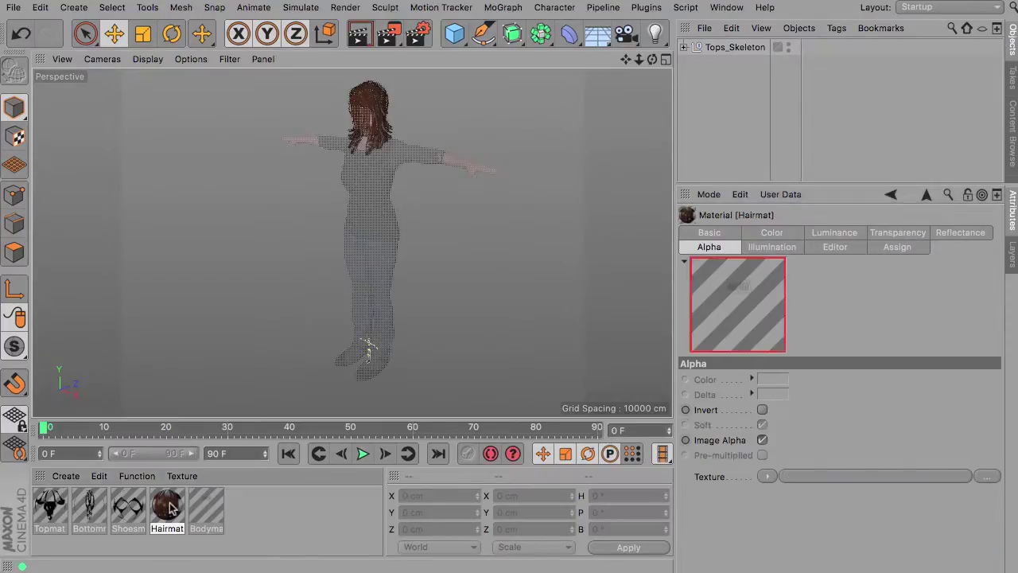
{"action": "left_click", "coordinate": [896, 233]}
{"action": "scroll", "coordinate": [845, 485], "scroll_direction": "down", "scroll_amount": 5}
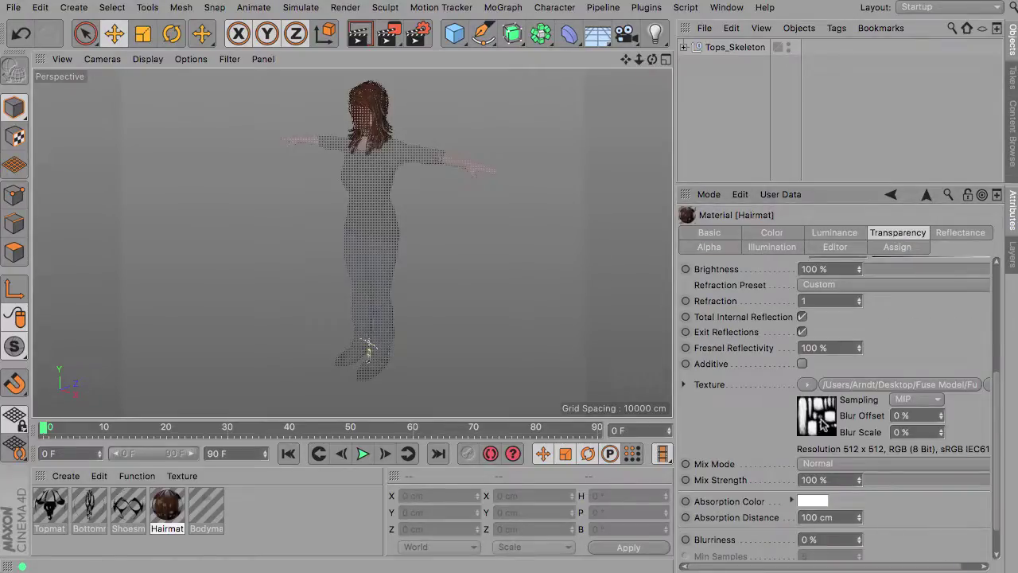
{"action": "left_click", "coordinate": [709, 246]}
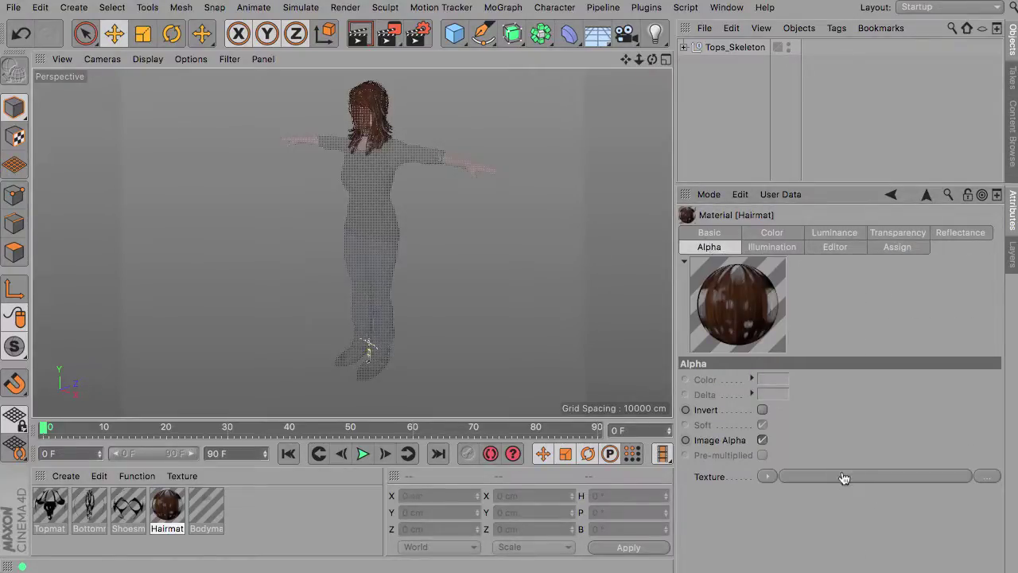
Step: Load Shoesmat's Transparency texture into its Alpha channel
{"action": "left_click", "coordinate": [128, 509]}
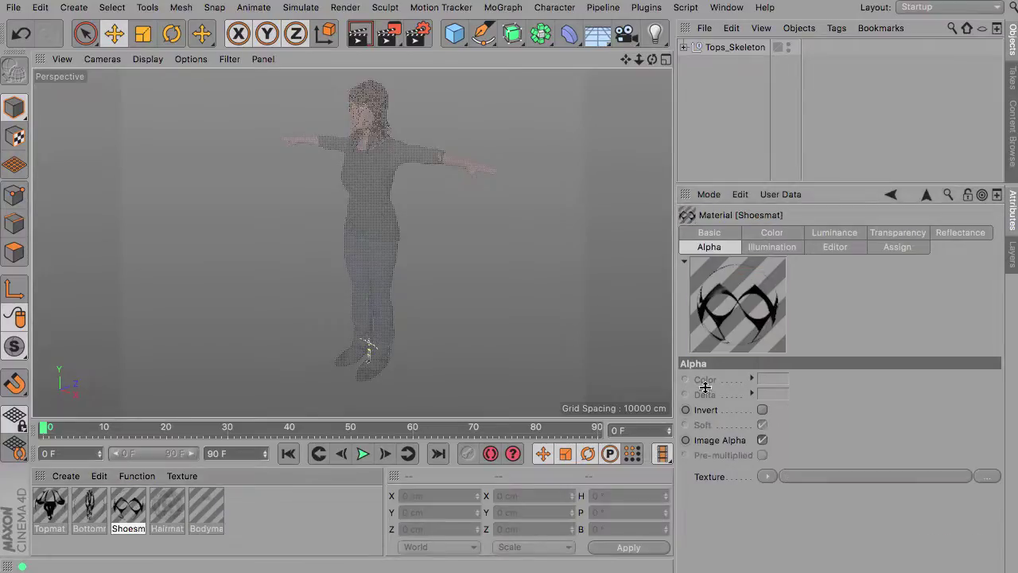
{"action": "left_click", "coordinate": [897, 233]}
{"action": "scroll", "coordinate": [1001, 450], "scroll_direction": "down", "scroll_amount": 2}
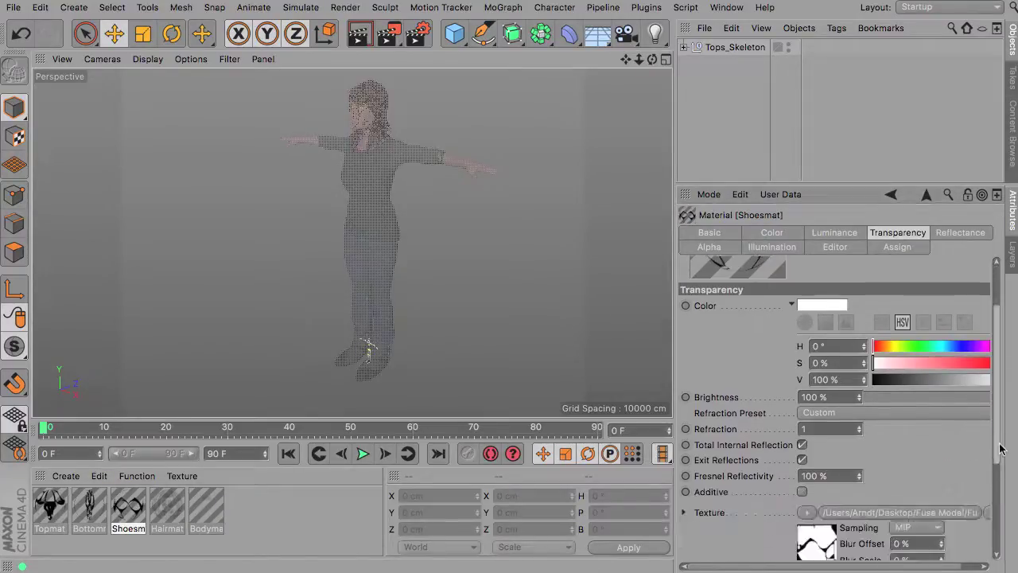
{"action": "left_click", "coordinate": [710, 248]}
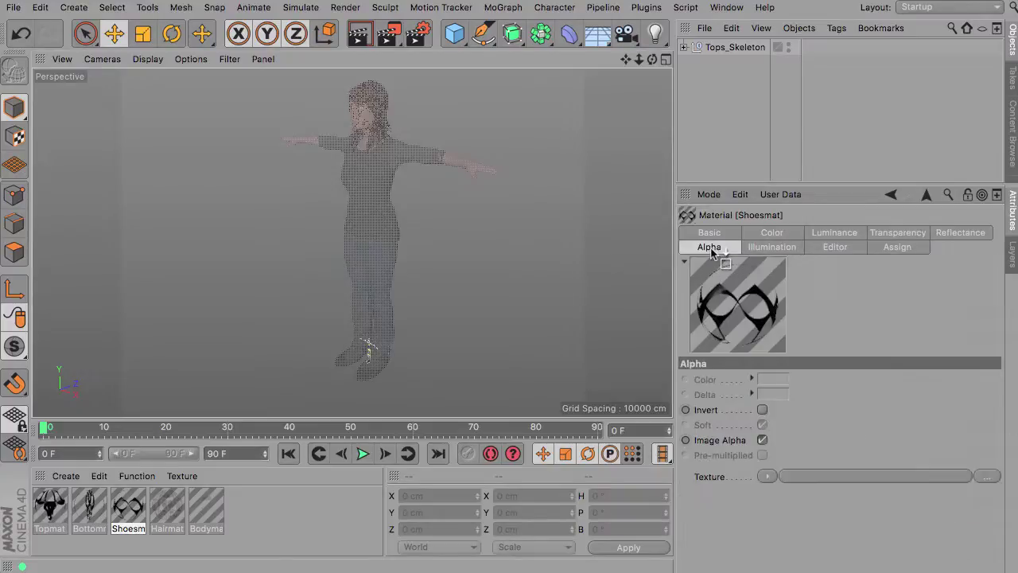
{"action": "left_click", "coordinate": [877, 478]}
Step: Load Bottommat's Transparency texture into its Alpha channel
{"action": "left_click", "coordinate": [99, 508]}
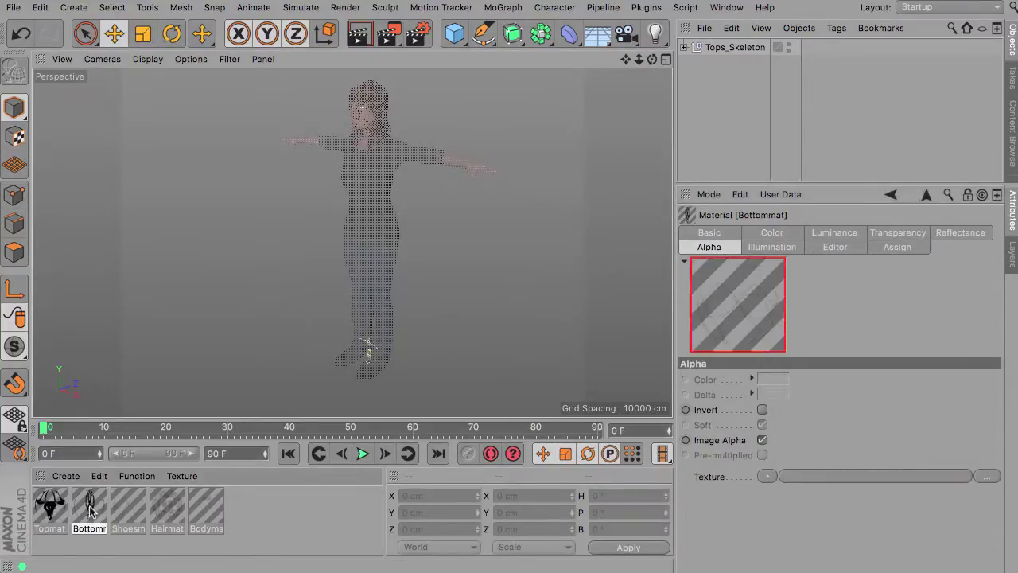
{"action": "left_click", "coordinate": [907, 232]}
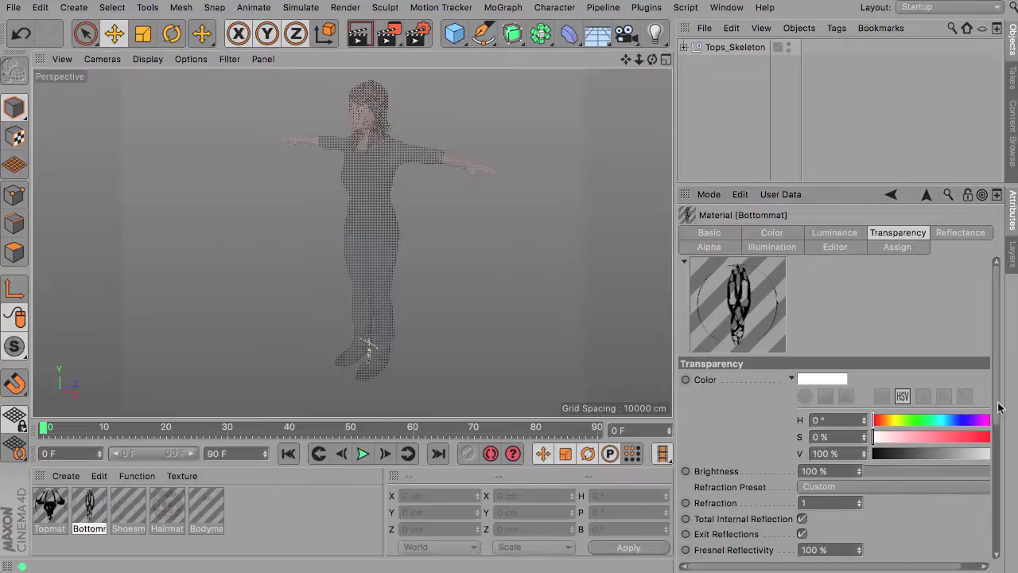
{"action": "scroll", "coordinate": [999, 407], "scroll_direction": "down", "scroll_amount": 3}
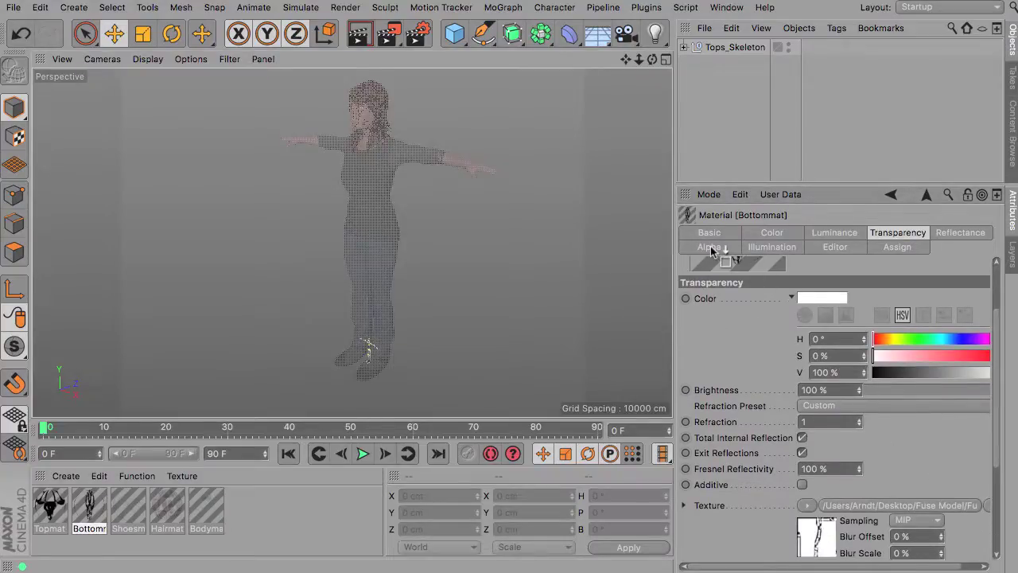
{"action": "left_click", "coordinate": [710, 248]}
{"action": "left_click", "coordinate": [870, 485]}
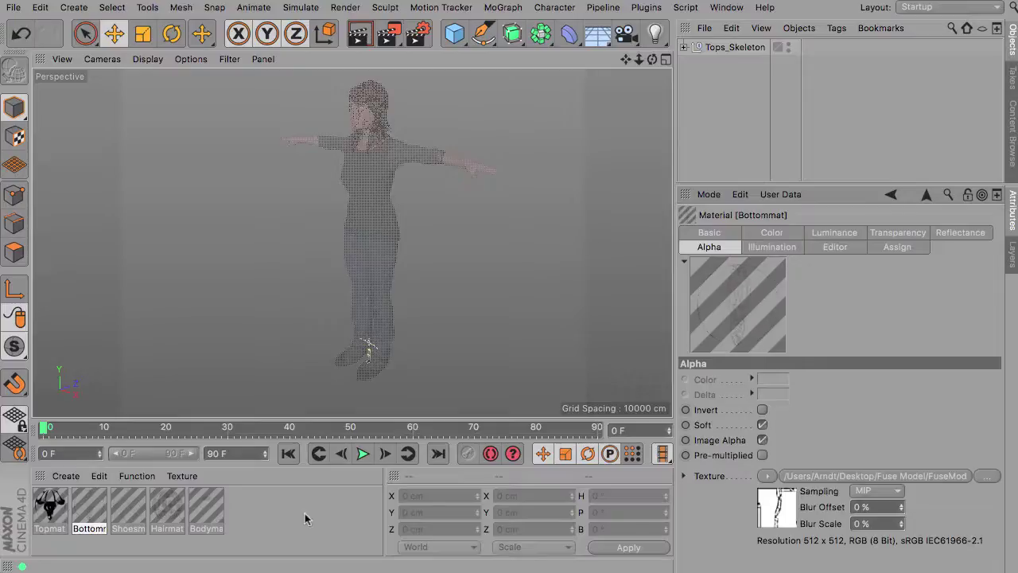
Step: Bring up Topmat's Transparency texture settings
{"action": "left_click", "coordinate": [52, 506]}
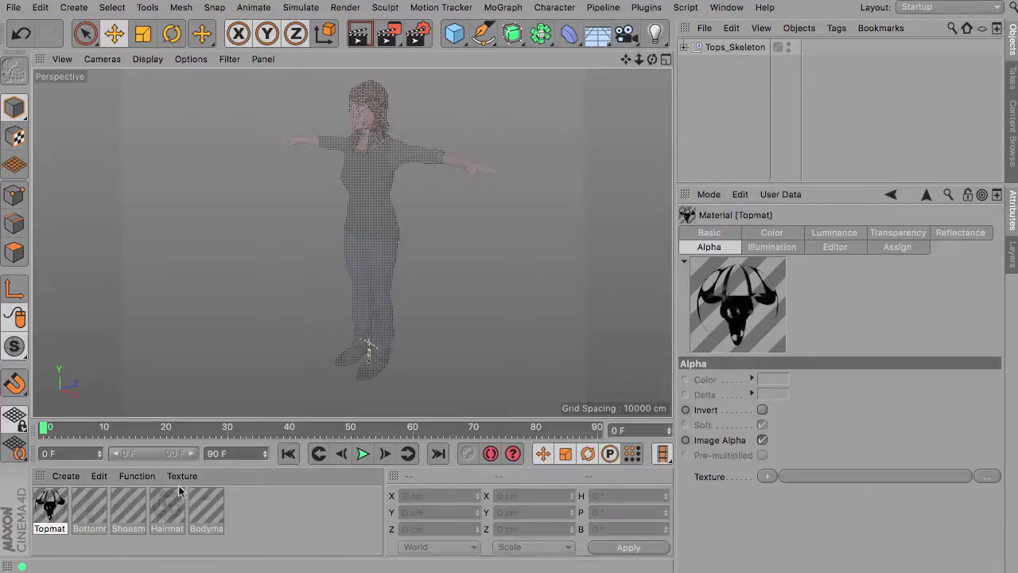
{"action": "left_click", "coordinate": [898, 232]}
{"action": "scroll", "coordinate": [832, 490], "scroll_direction": "down", "scroll_amount": 5}
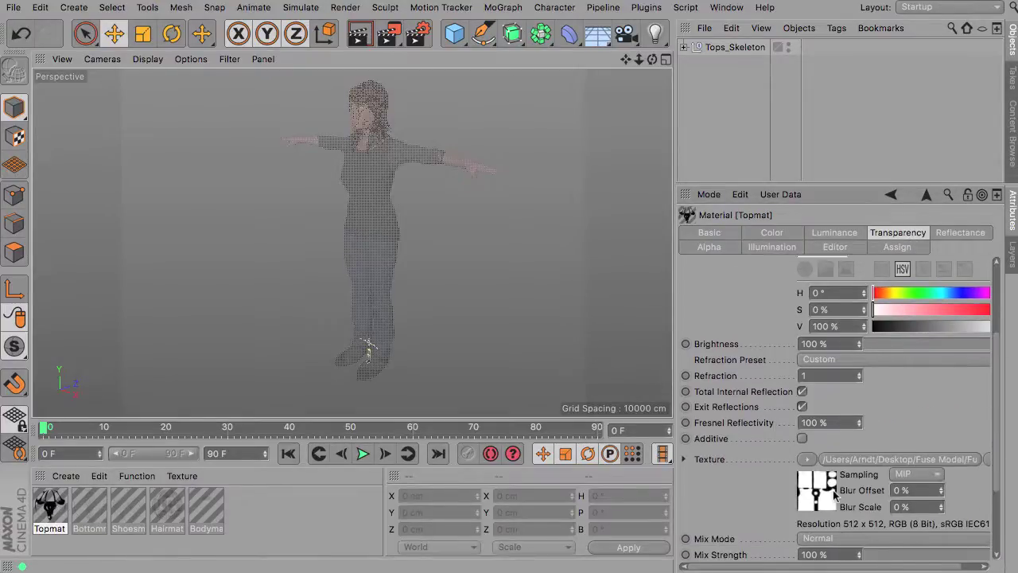
Step: Copy Topmat's texture into its Alpha slot, then clear and untick Transparency on all five materials
{"action": "left_click_drag", "start_coordinate": [709, 247], "coordinate": [836, 341]}
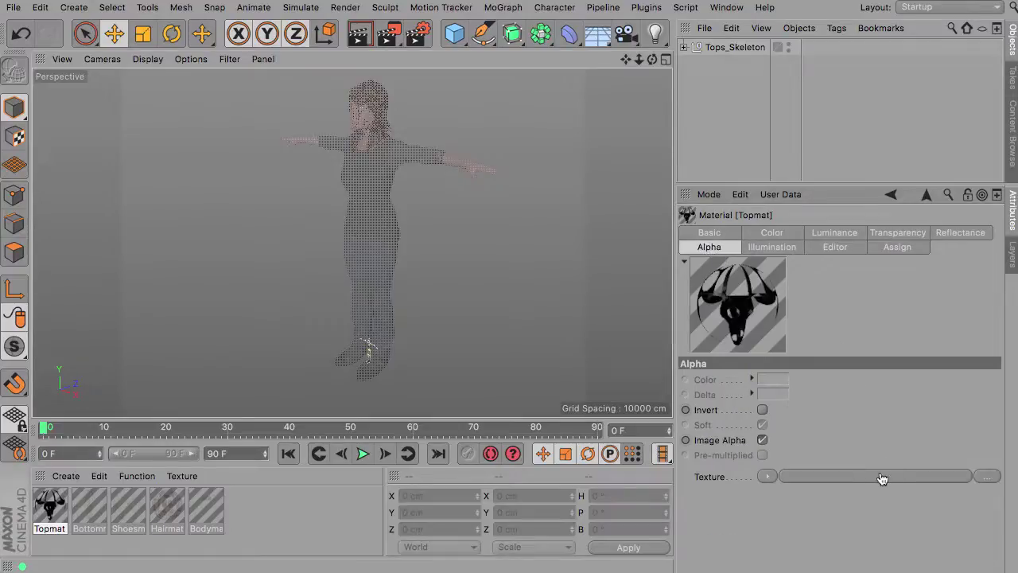
{"action": "left_click_drag", "start_coordinate": [882, 478], "coordinate": [882, 477]}
{"action": "left_click_drag", "start_coordinate": [296, 499], "coordinate": [40, 525]}
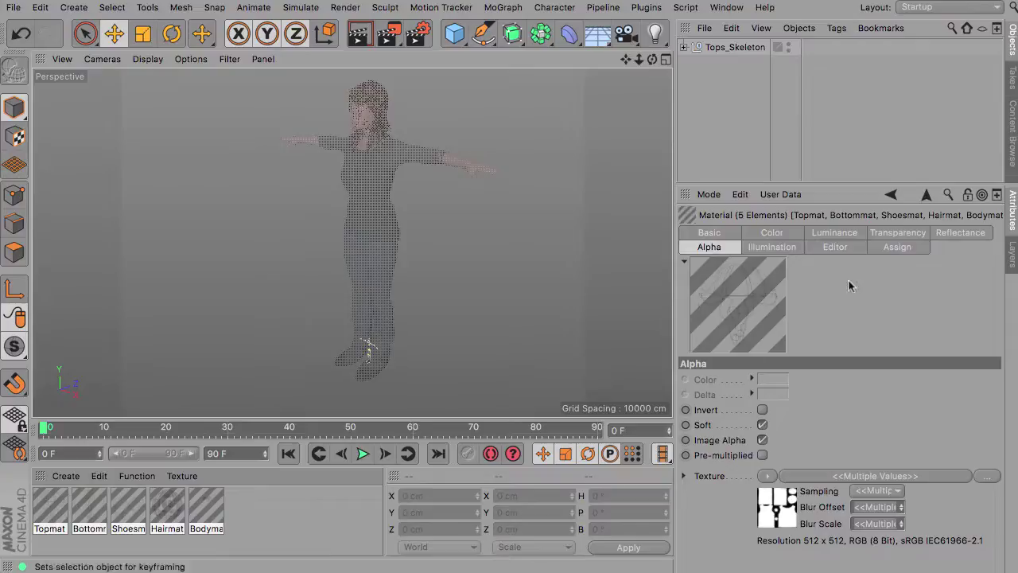
{"action": "left_click", "coordinate": [899, 234]}
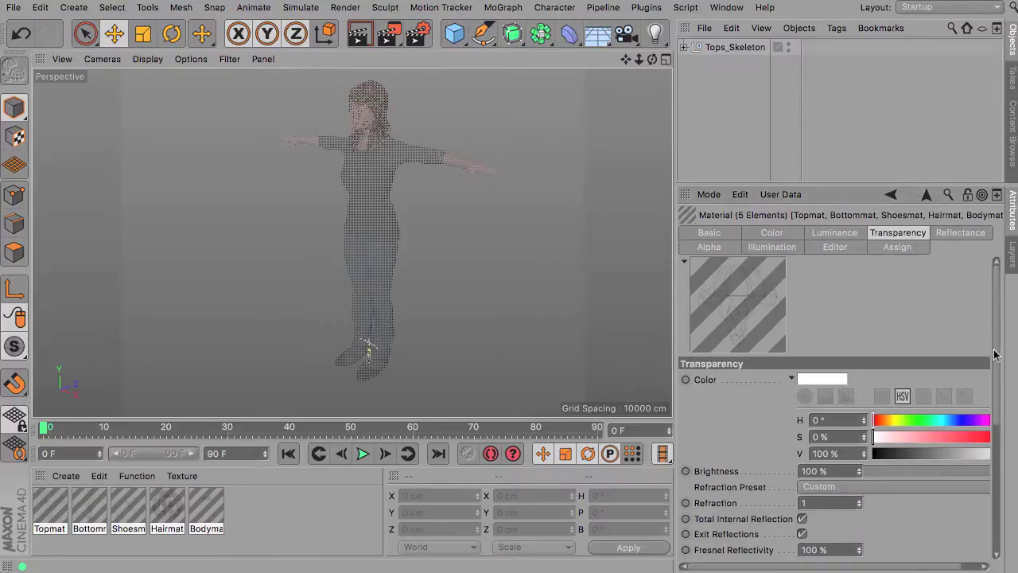
{"action": "scroll", "coordinate": [994, 357], "scroll_direction": "down", "scroll_amount": 5}
{"action": "left_click", "coordinate": [807, 447]}
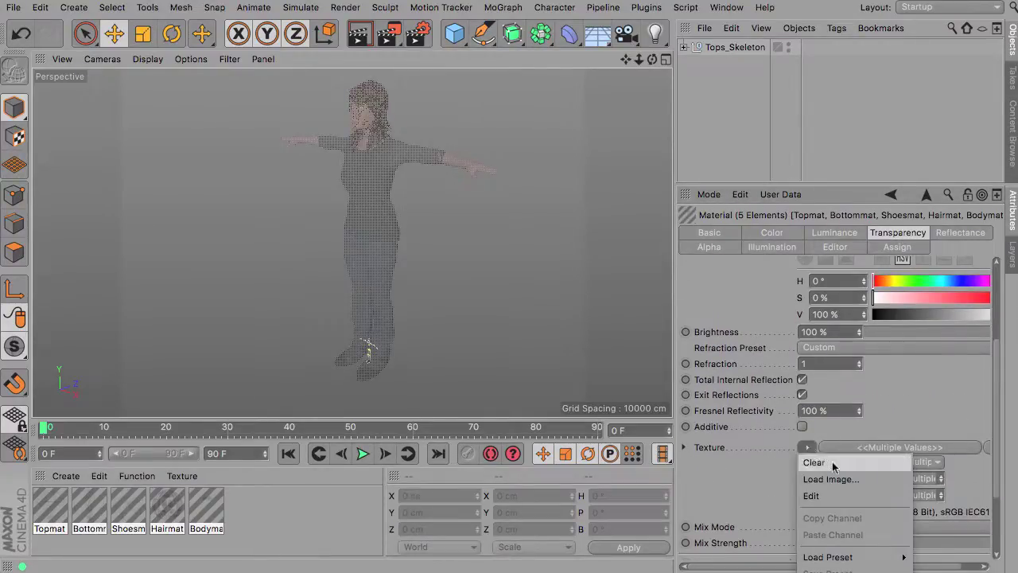
{"action": "left_click", "coordinate": [814, 463]}
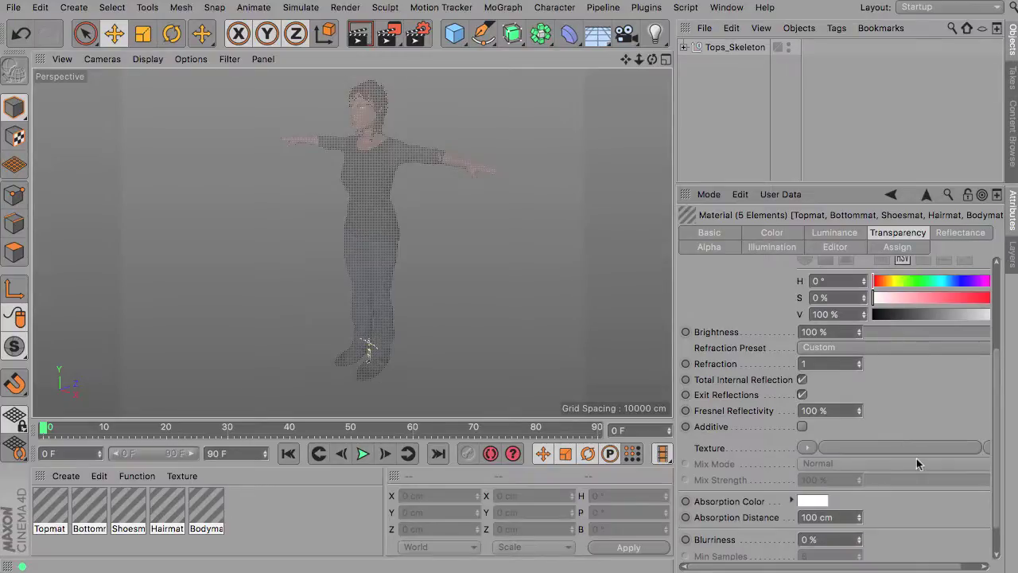
{"action": "left_click", "coordinate": [726, 234]}
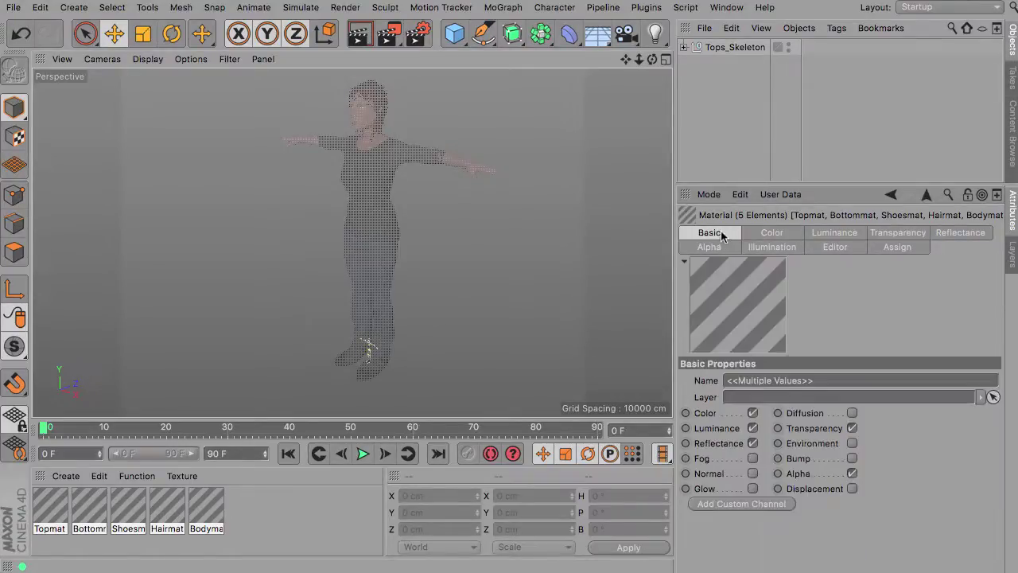
{"action": "left_click", "coordinate": [852, 428]}
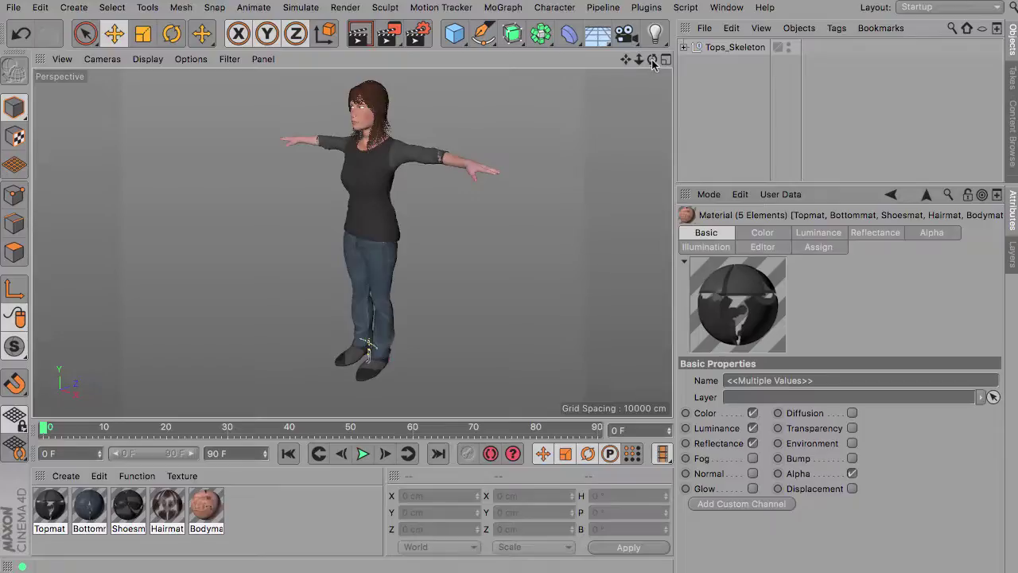
Step: Orbit the Perspective view to a front-on view of the opaque, textured character
{"action": "left_click_drag", "start_coordinate": [652, 60], "coordinate": [564, 99]}
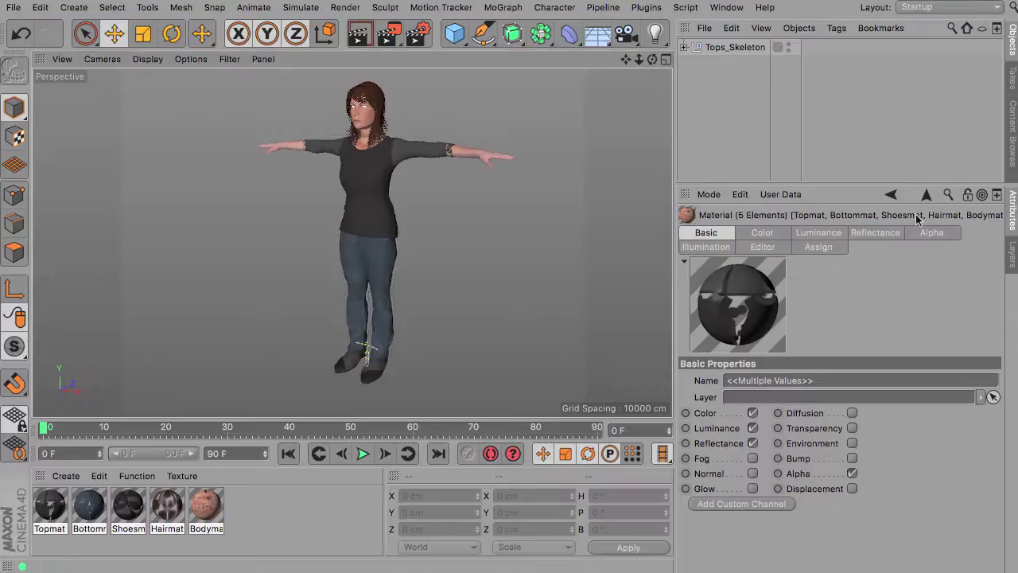
Step: Expand Tops_Skeleton's children and show its Coord. tab with scale 10 on X, Y, Z
{"action": "left_click", "coordinate": [684, 48]}
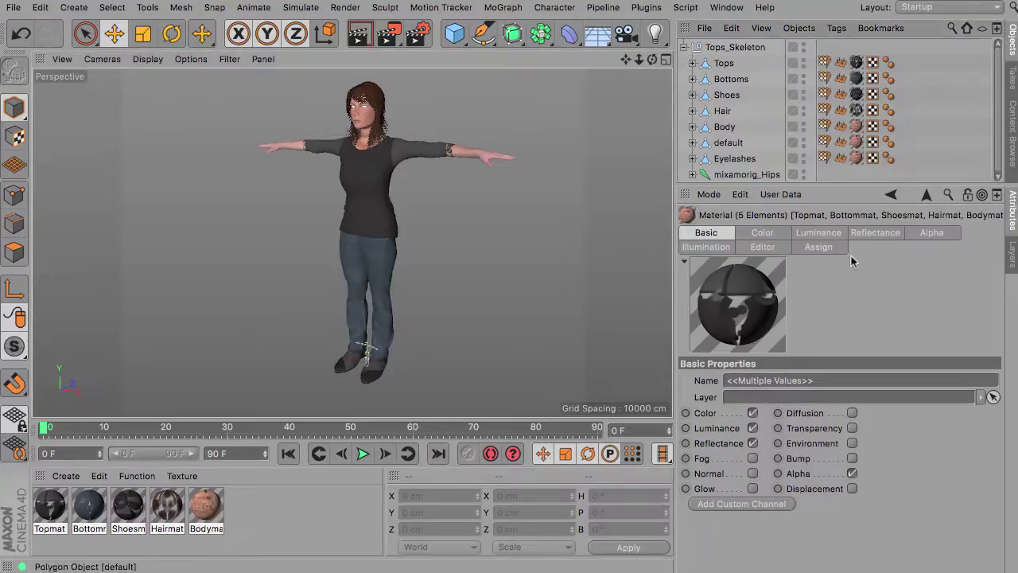
{"action": "left_click_drag", "start_coordinate": [837, 188], "coordinate": [845, 300]}
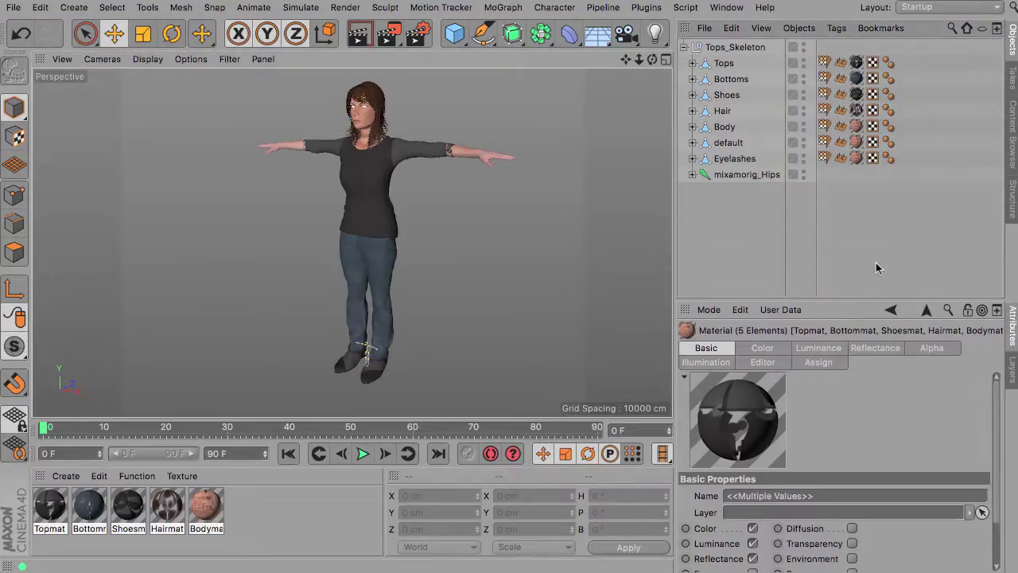
{"action": "left_click", "coordinate": [735, 47]}
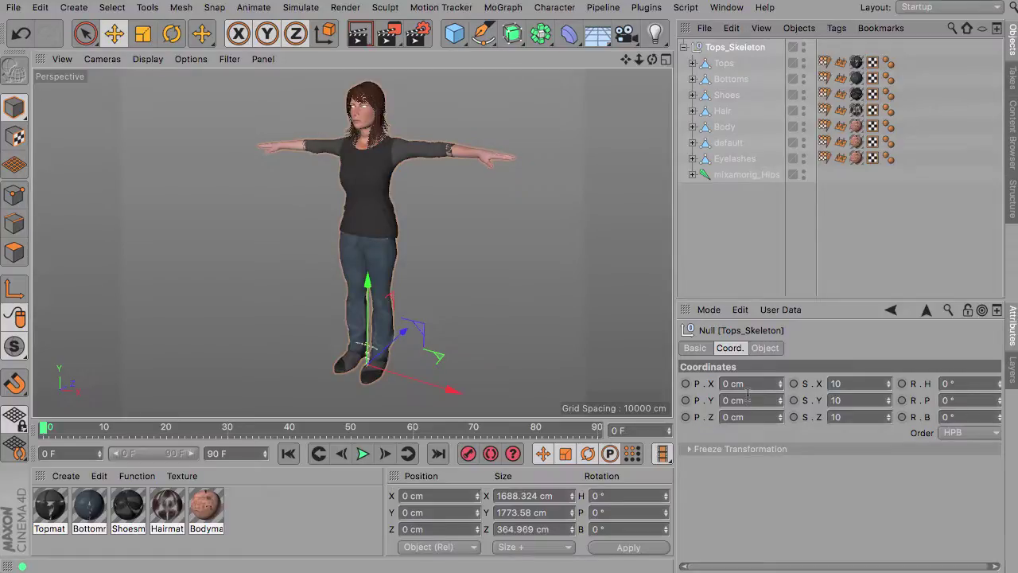
Step: Expand the seven child meshes under Tops_Skeleton to reveal their Skin tags
{"action": "left_click", "coordinate": [693, 158]}
{"action": "left_click", "coordinate": [693, 142]}
{"action": "left_click", "coordinate": [693, 126]}
{"action": "left_click", "coordinate": [693, 110]}
{"action": "left_click", "coordinate": [692, 94]}
{"action": "left_click", "coordinate": [693, 78]}
{"action": "left_click", "coordinate": [693, 63]}
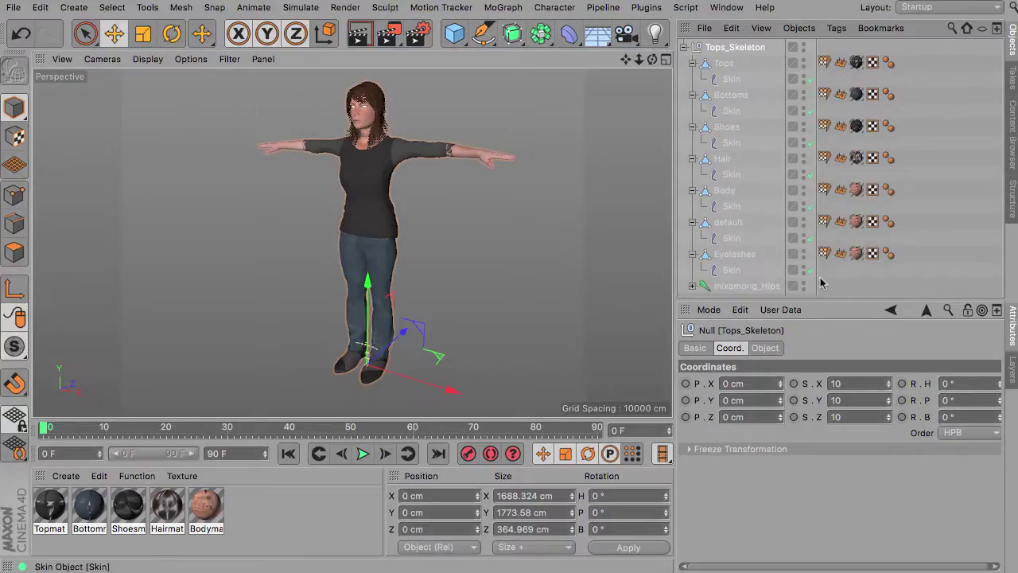
Step: Disable the Skin tags on the default, Body, Hair, Shoes, Bottoms and Tops meshes
{"action": "left_click", "coordinate": [811, 237]}
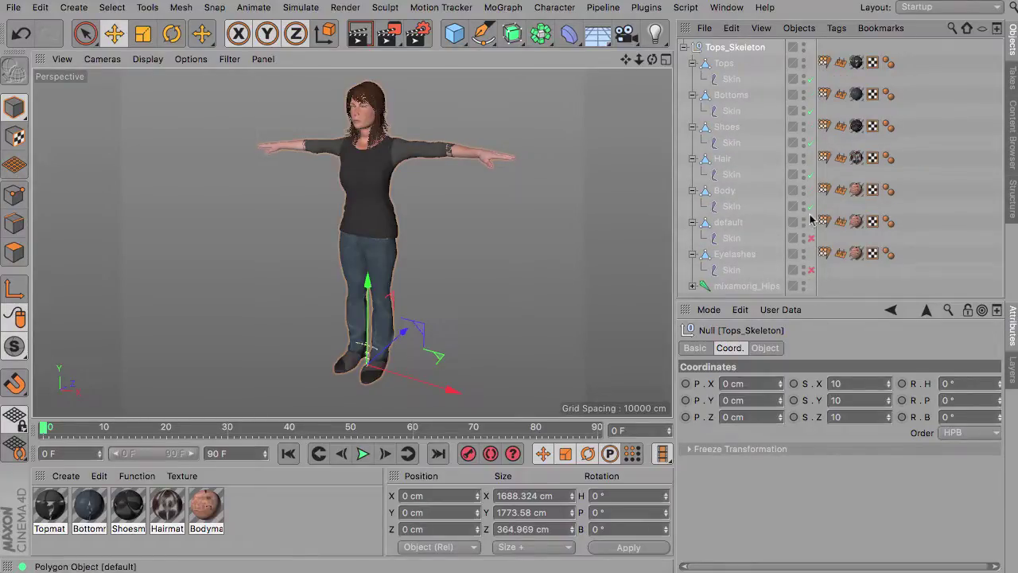
{"action": "left_click", "coordinate": [810, 207]}
{"action": "left_click", "coordinate": [811, 175]}
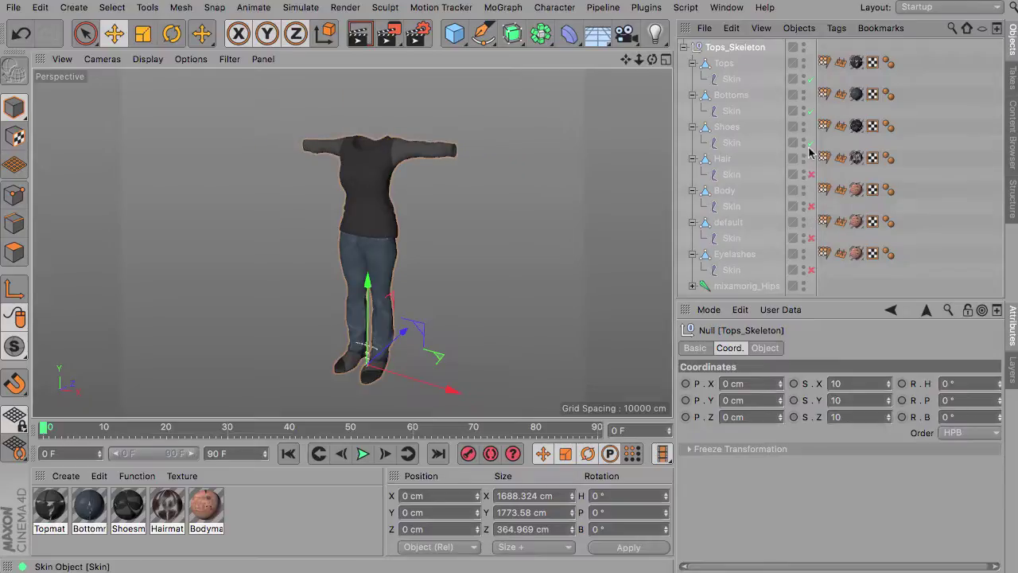
{"action": "left_click", "coordinate": [811, 143]}
{"action": "left_click", "coordinate": [811, 111]}
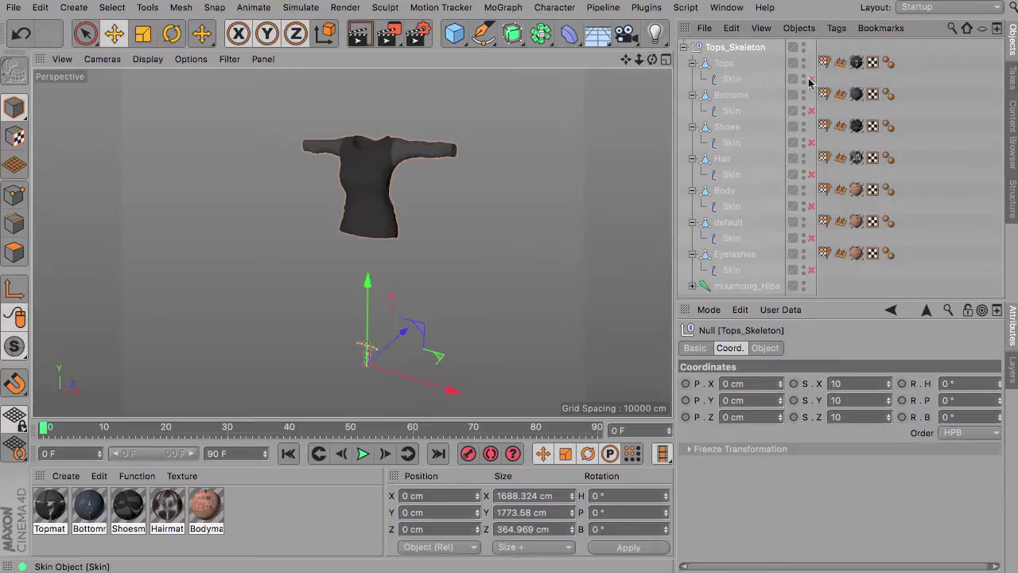
{"action": "left_click", "coordinate": [809, 79]}
{"action": "scroll", "coordinate": [370, 378], "scroll_direction": "up", "scroll_amount": 5}
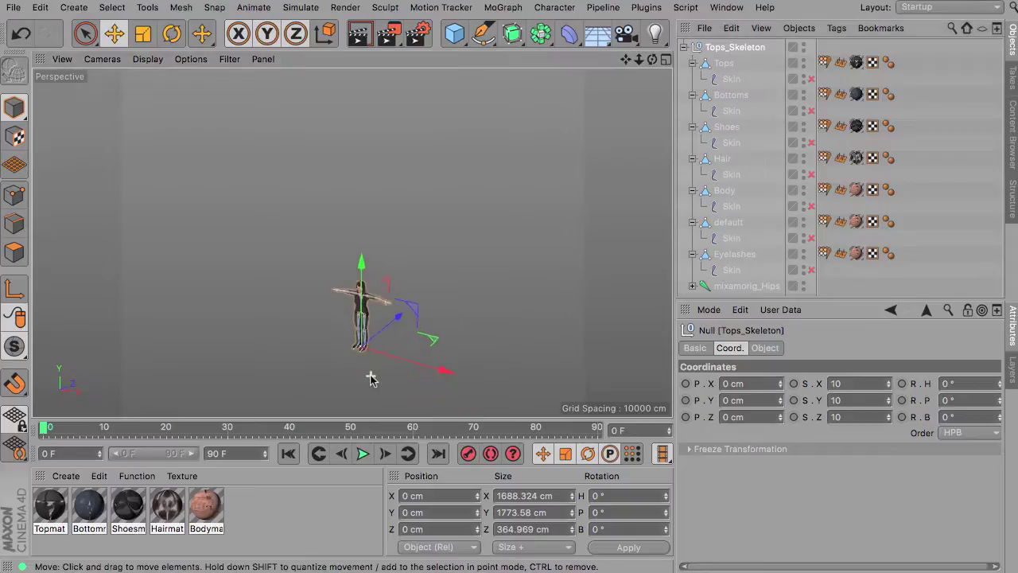
{"action": "scroll", "coordinate": [335, 291], "scroll_direction": "up", "scroll_amount": 3}
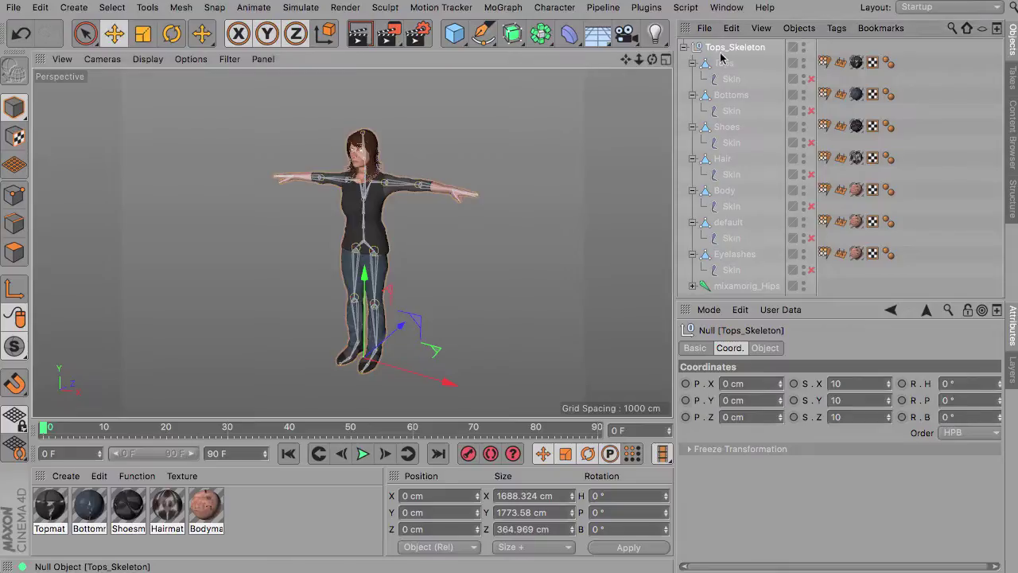
Step: Set Tops_Skeleton's scale to 1 on X, Y and Z
{"action": "double_click", "coordinate": [838, 383]}
{"action": "type", "text": "1"}
{"action": "key", "text": "Tab"}
{"action": "type", "text": "1"}
{"action": "key", "text": "Tab"}
{"action": "type", "text": "1"}
{"action": "left_click", "coordinate": [861, 400]}
Step: Centre the rescaled character in the view and bring up its 177.358 cm Y size
{"action": "left_click", "coordinate": [352, 359]}
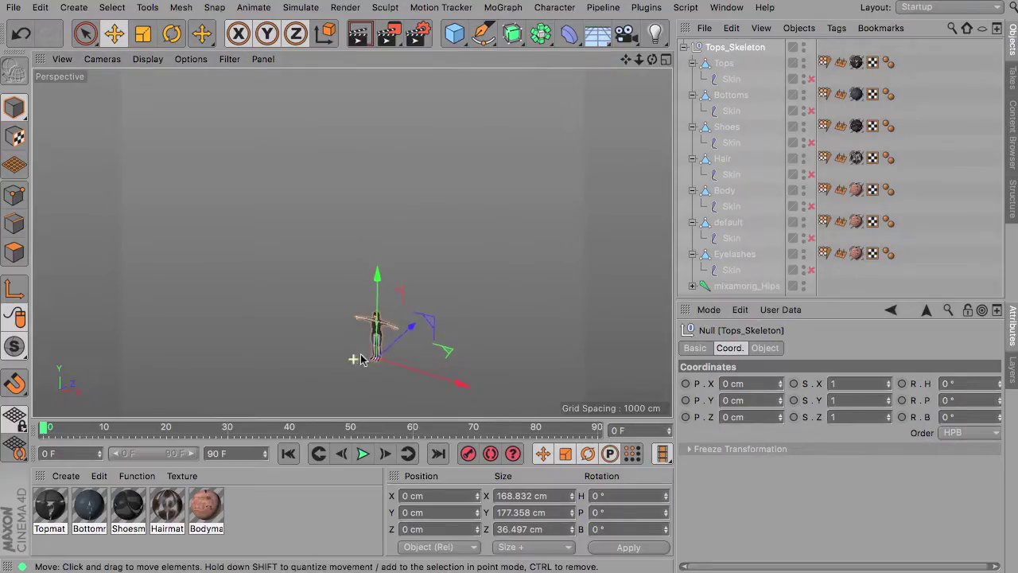
{"action": "scroll", "coordinate": [388, 355], "scroll_direction": "up", "scroll_amount": 3}
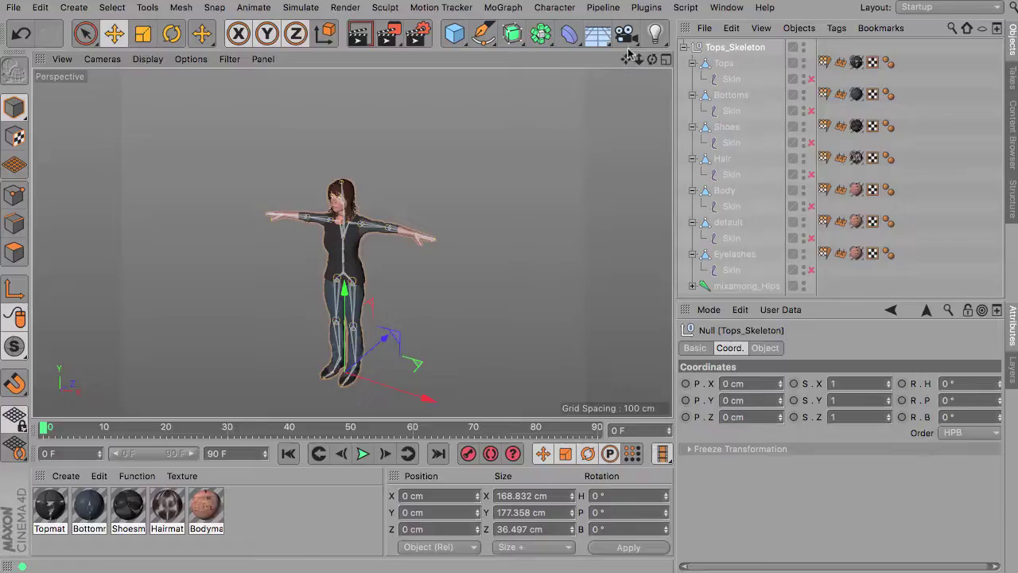
{"action": "left_click_drag", "start_coordinate": [626, 59], "coordinate": [634, 32]}
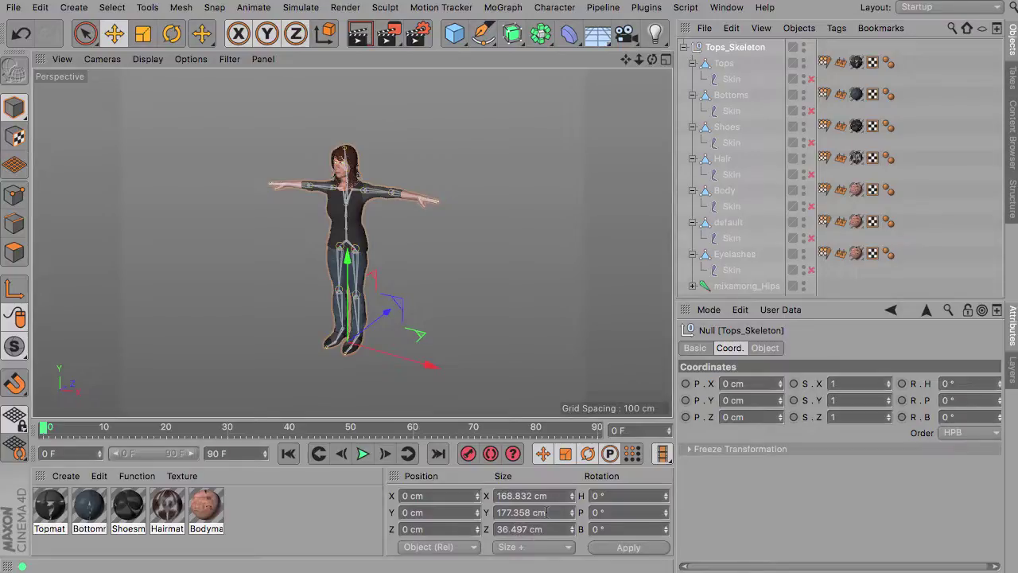
{"action": "left_click", "coordinate": [549, 513]}
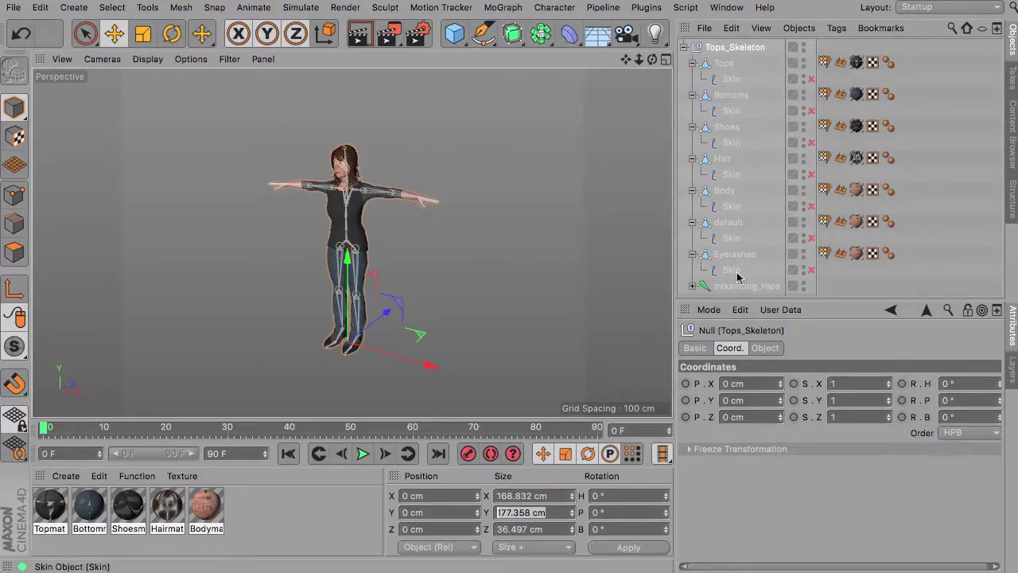
{"action": "left_click_drag", "start_coordinate": [855, 300], "coordinate": [857, 337]}
Step: Set Bind Pose on all seven Weight tags and re-enable the Eyelashes, Body and Tops Skin deformers
{"action": "left_click_drag", "start_coordinate": [823, 305], "coordinate": [830, 56]}
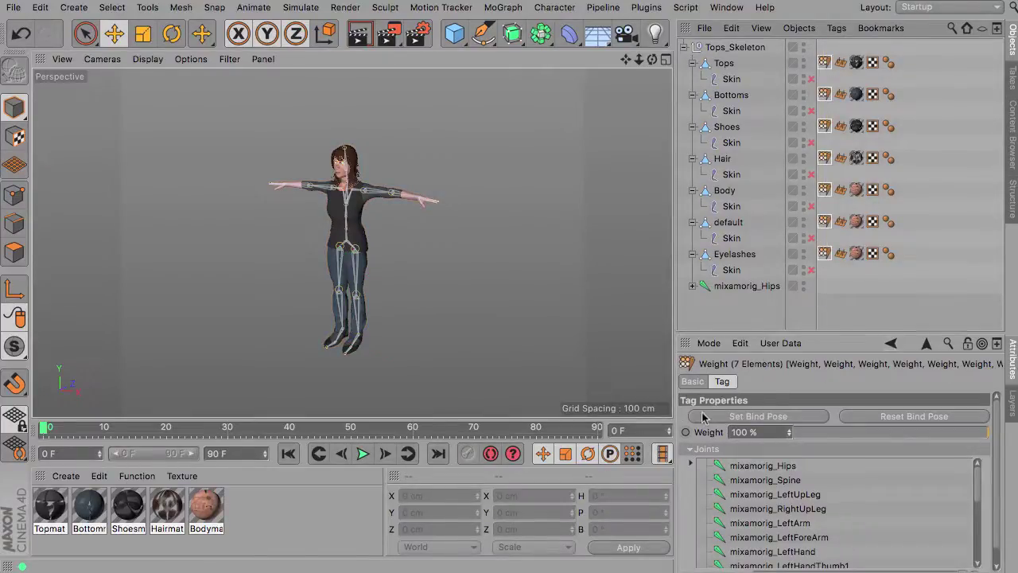
{"action": "left_click", "coordinate": [773, 420]}
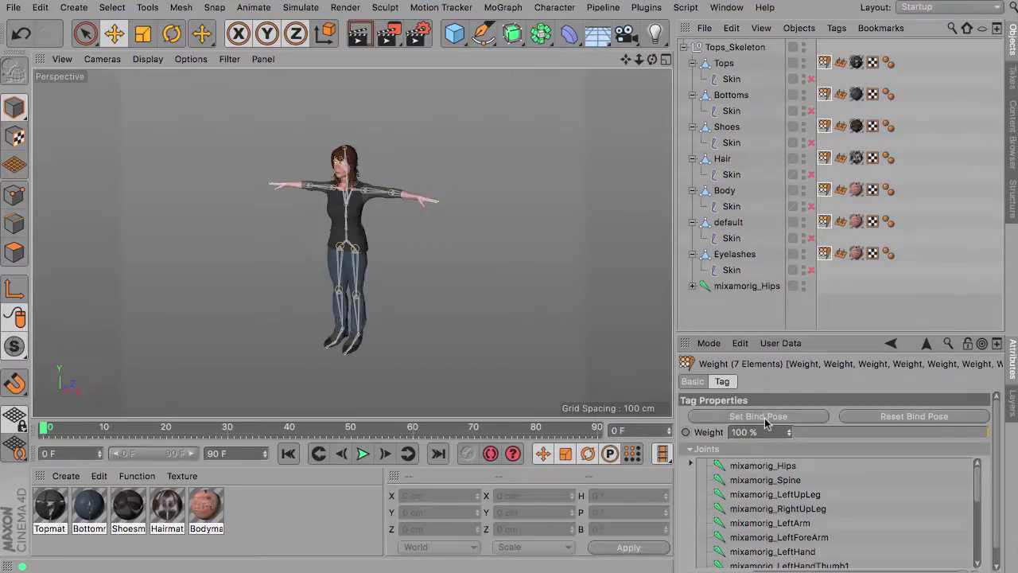
{"action": "left_click", "coordinate": [811, 270]}
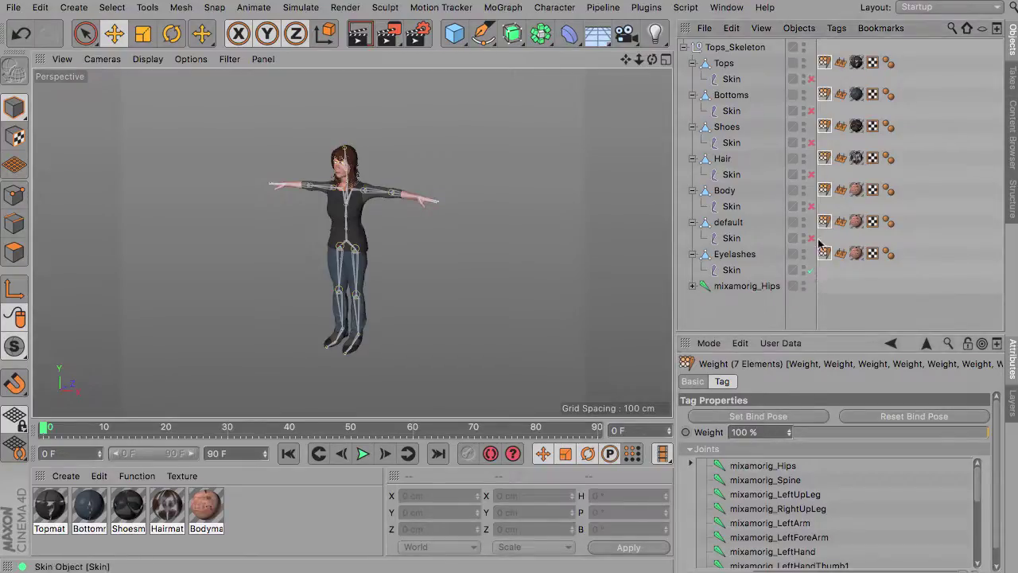
{"action": "left_click", "coordinate": [811, 206]}
{"action": "left_click", "coordinate": [811, 79]}
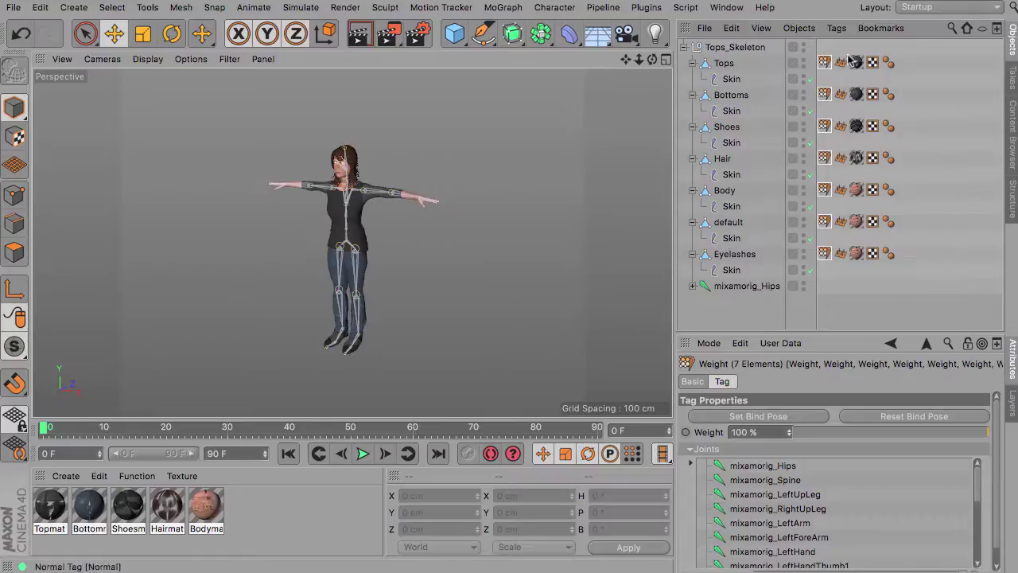
Step: Delete the seven Normal tags and turn on Angle Limit (80°) for all seven Phong tags
{"action": "left_click_drag", "start_coordinate": [837, 42], "coordinate": [850, 291]}
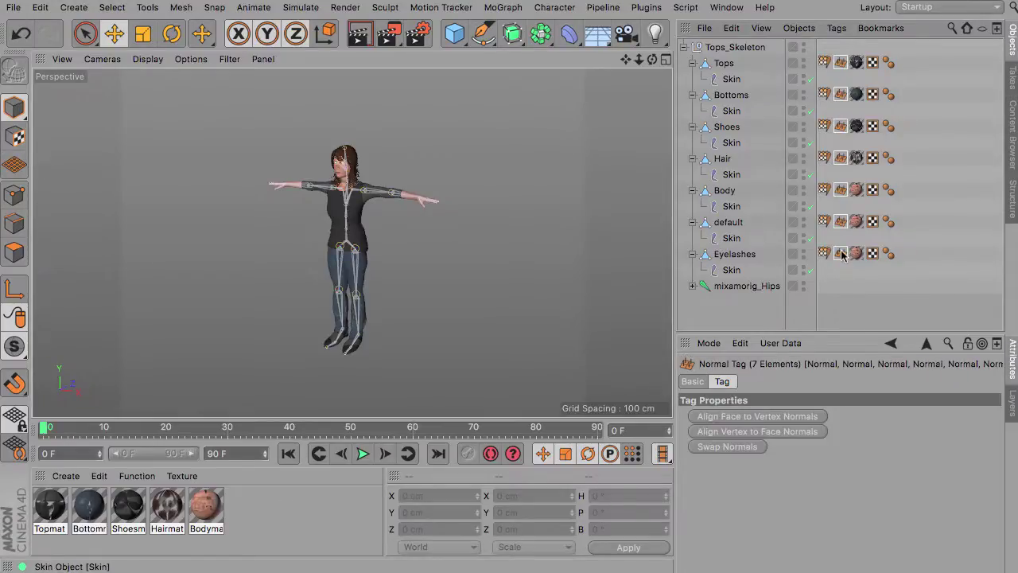
{"action": "key", "text": "Delete"}
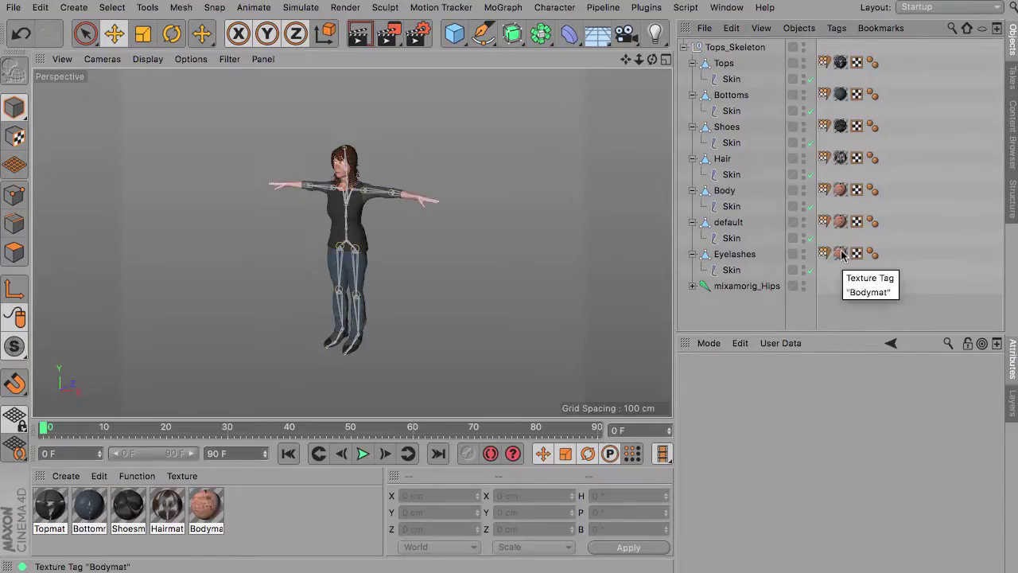
{"action": "left_click_drag", "start_coordinate": [875, 273], "coordinate": [875, 46]}
{"action": "left_click", "coordinate": [774, 416]}
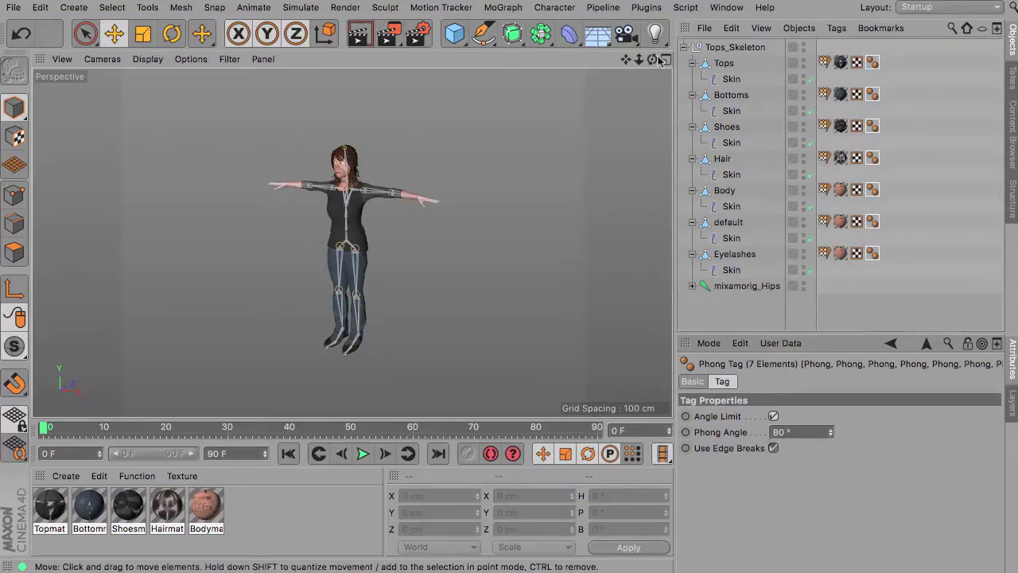
{"action": "left_click_drag", "start_coordinate": [303, 242], "coordinate": [352, 241], "text": "alt"}
{"action": "left_click_drag", "start_coordinate": [653, 61], "coordinate": [673, 57]}
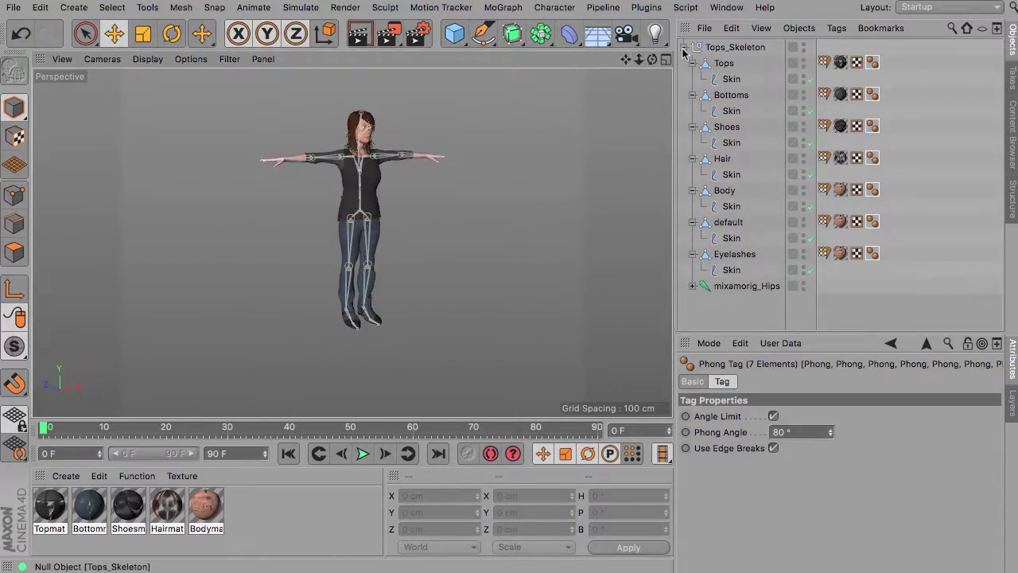
Step: Expand mixamorig_Hips and insert a PIM controller from the Plugins menu above Tops_Skeleton
{"action": "left_click", "coordinate": [693, 286]}
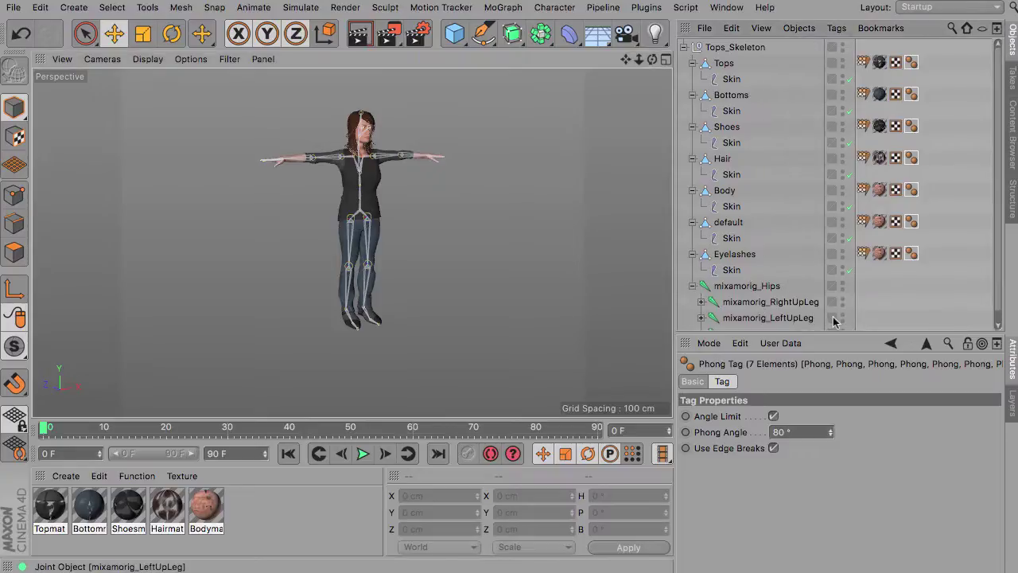
{"action": "scroll", "coordinate": [1000, 167], "scroll_direction": "down", "scroll_amount": 1}
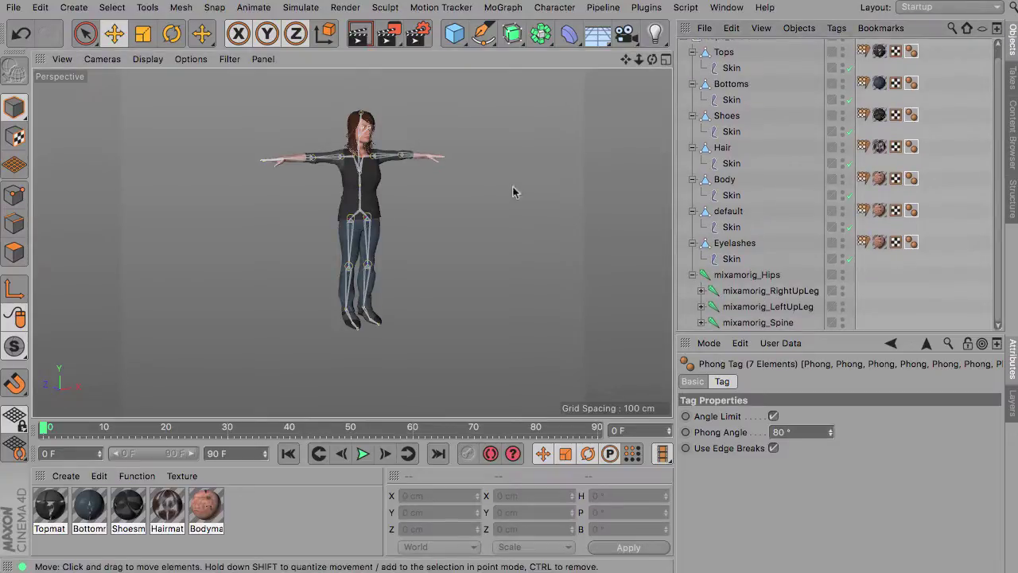
{"action": "left_click", "coordinate": [647, 7]}
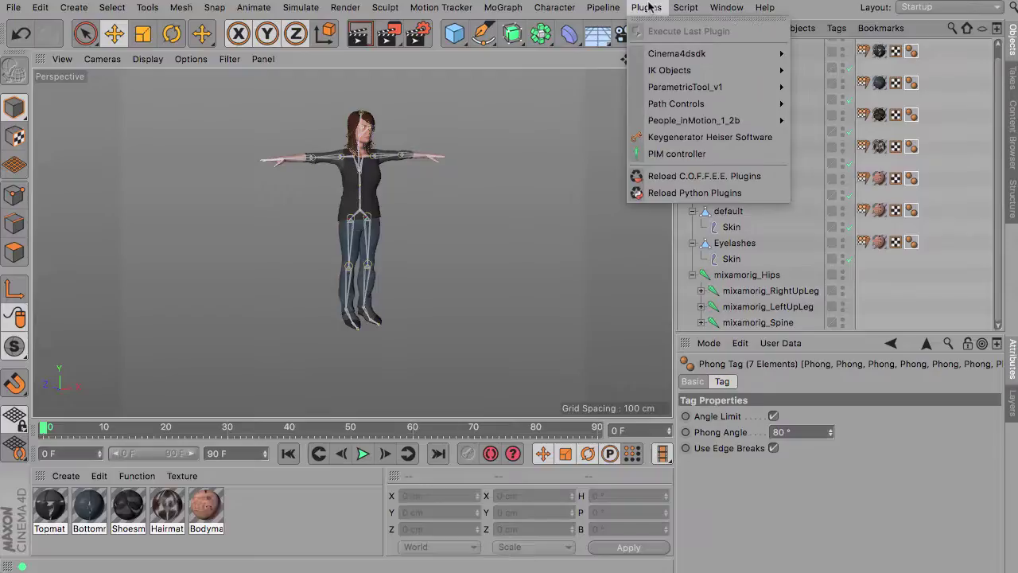
{"action": "left_click", "coordinate": [687, 155]}
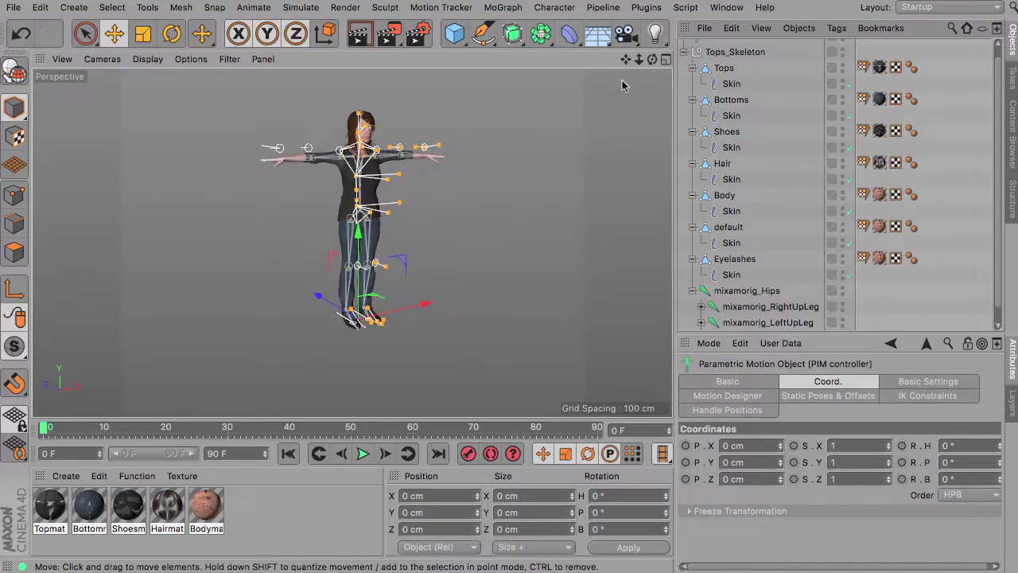
{"action": "left_click_drag", "start_coordinate": [624, 62], "coordinate": [657, 60]}
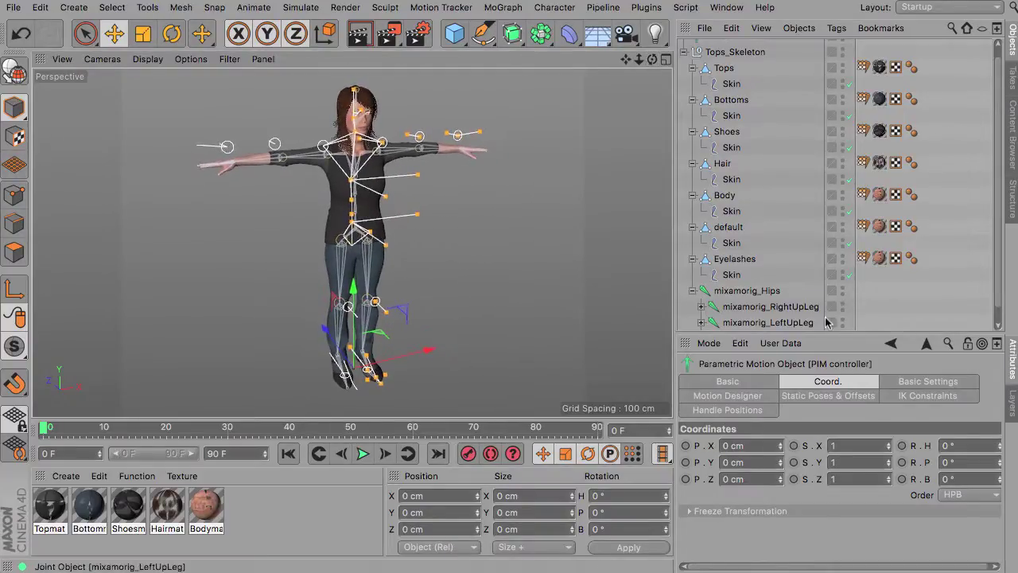
{"action": "left_click_drag", "start_coordinate": [842, 334], "coordinate": [843, 363]}
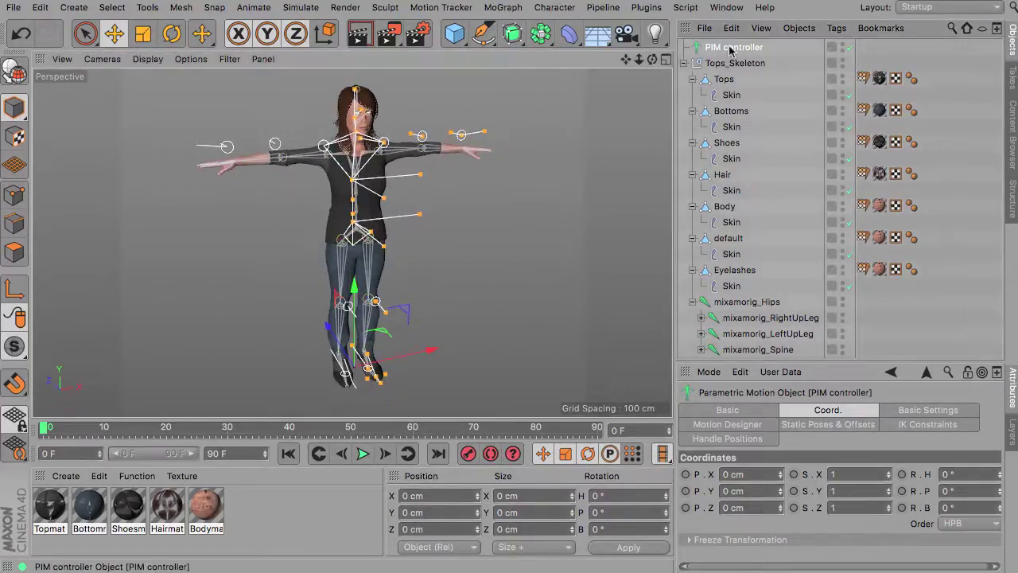
{"action": "left_click_drag", "start_coordinate": [851, 360], "coordinate": [851, 320]}
Step: Link the controller's Hips field in Basic Settings to mixamorig_Hips
{"action": "left_click", "coordinate": [937, 372]}
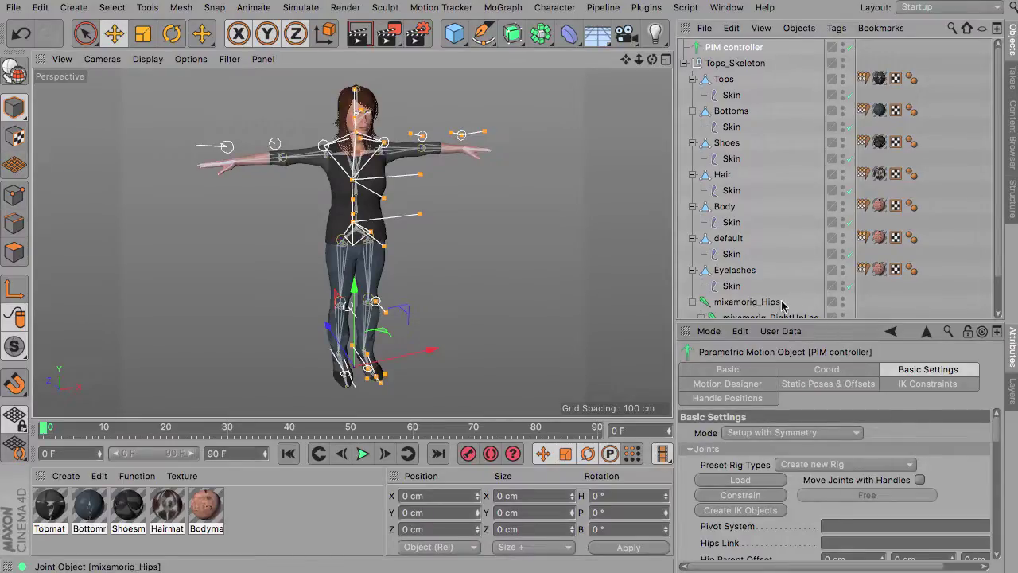
{"action": "scroll", "coordinate": [1001, 253], "scroll_direction": "down", "scroll_amount": 1}
{"action": "scroll", "coordinate": [1001, 253], "scroll_direction": "down", "scroll_amount": 1}
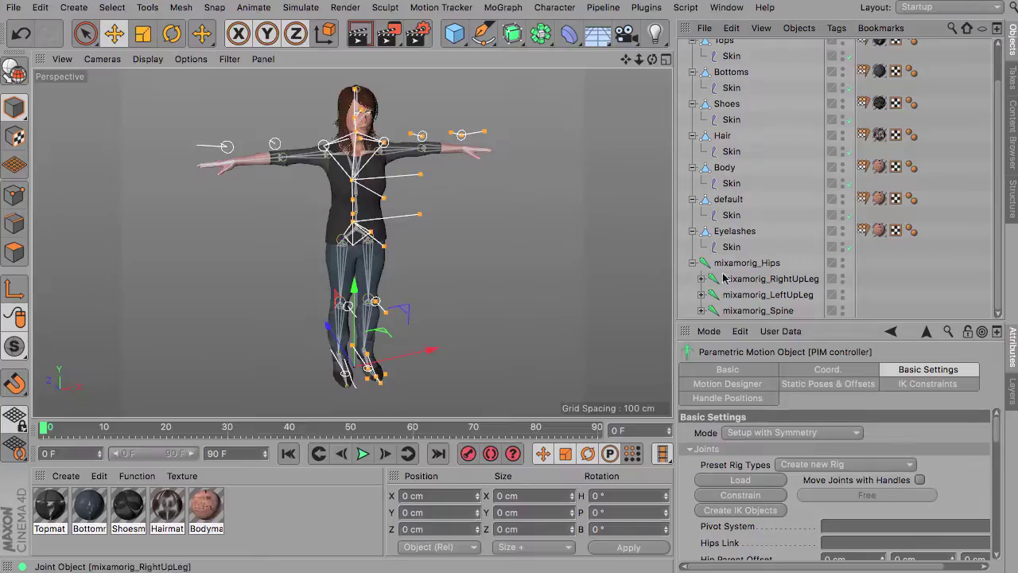
{"action": "left_click_drag", "start_coordinate": [744, 268], "coordinate": [839, 544]}
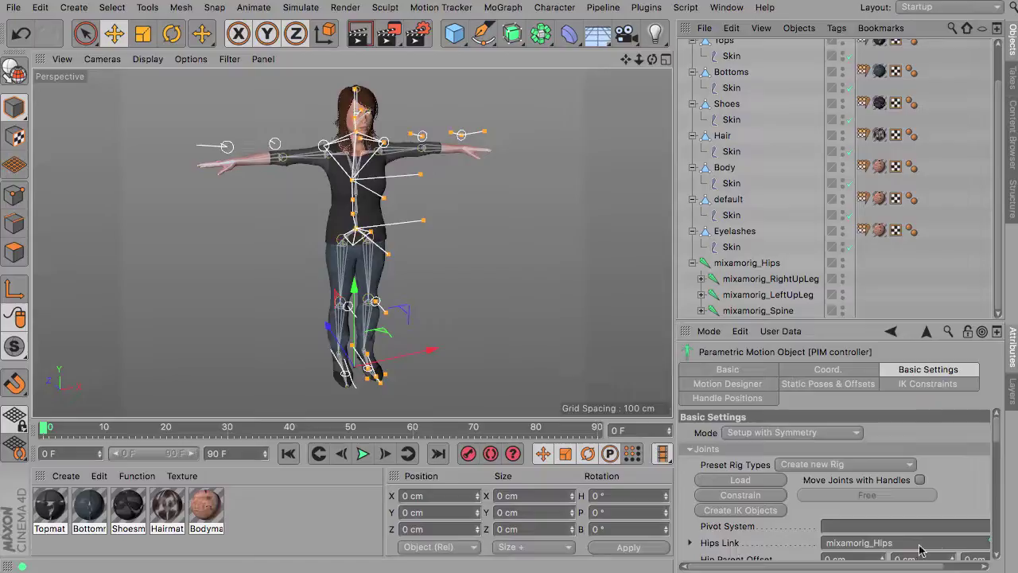
Step: Load and constrain the Adobe Fuse/Mixamo rig preset, then set the controller's Mode to Animate
{"action": "left_click", "coordinate": [854, 467]}
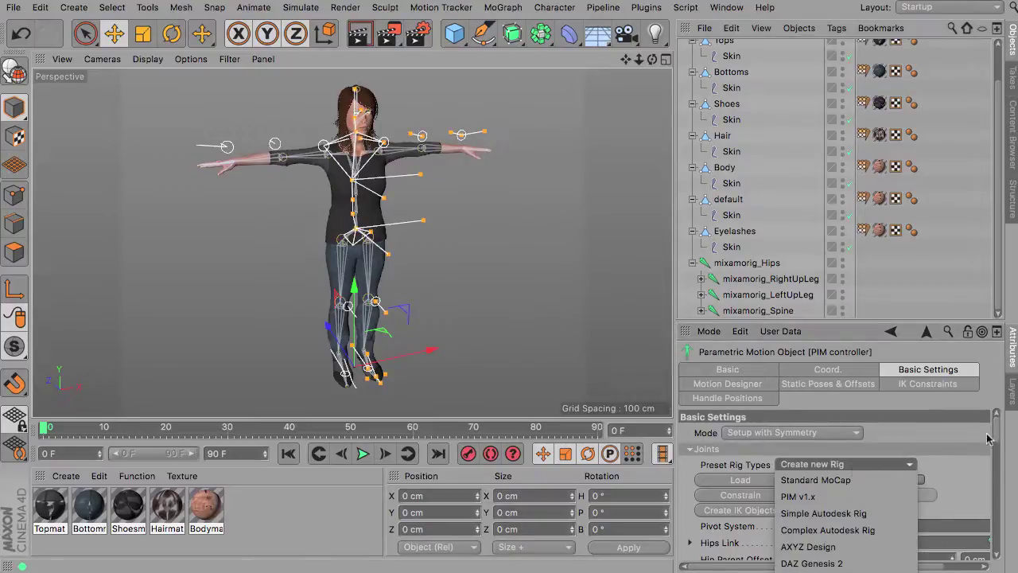
{"action": "left_click", "coordinate": [867, 327]}
{"action": "left_click_drag", "start_coordinate": [867, 323], "coordinate": [865, 182]}
{"action": "left_click", "coordinate": [820, 293]}
{"action": "left_click", "coordinate": [907, 298]}
{"action": "left_click", "coordinate": [872, 324]}
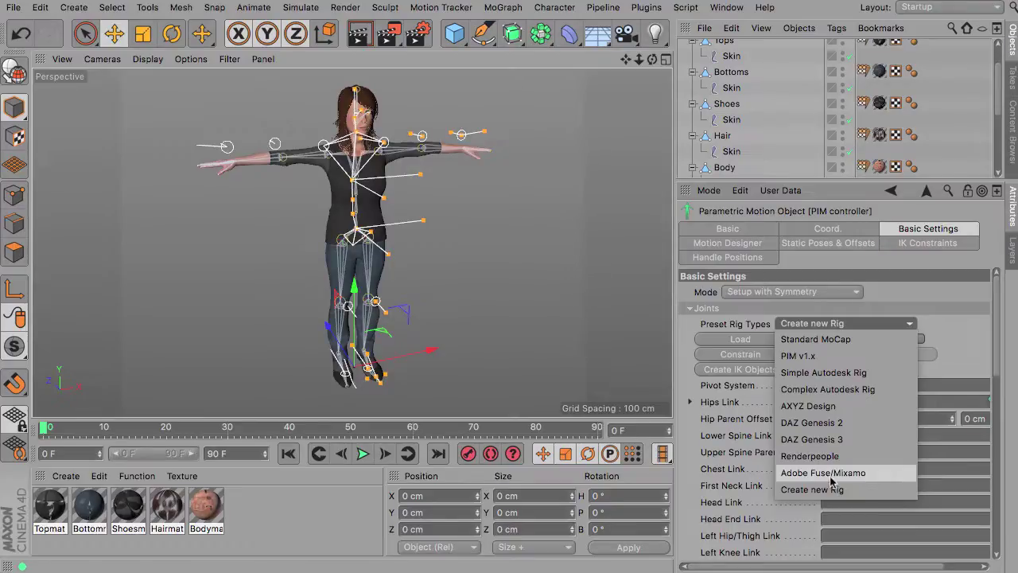
{"action": "left_click", "coordinate": [865, 474]}
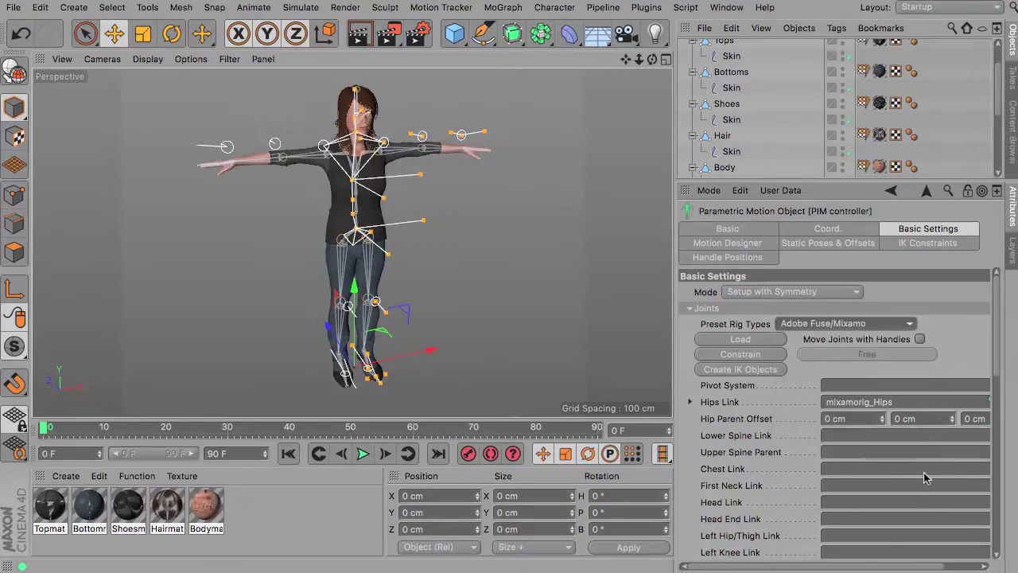
{"action": "left_click", "coordinate": [758, 340]}
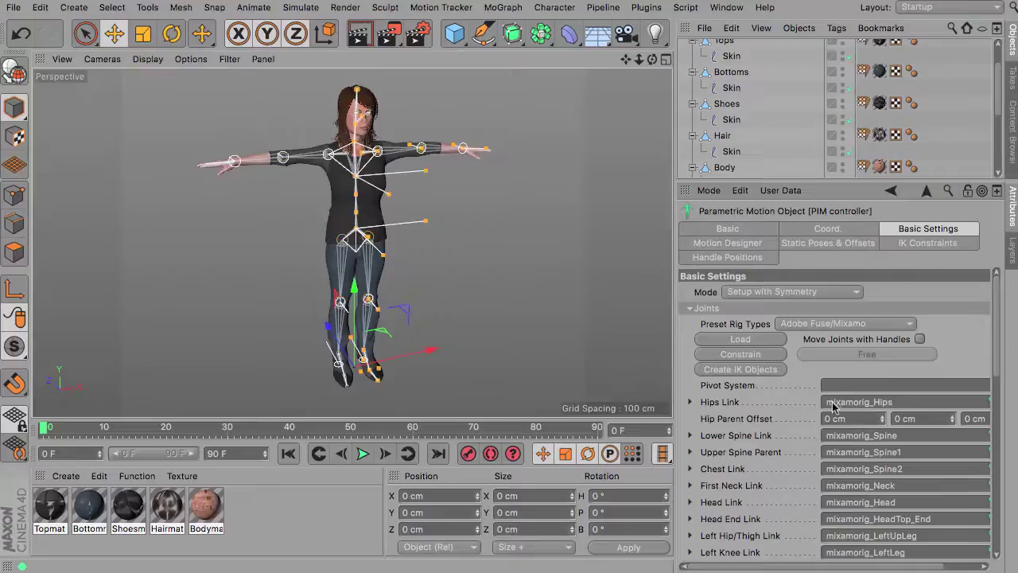
{"action": "left_click", "coordinate": [740, 355]}
{"action": "left_click", "coordinate": [814, 293]}
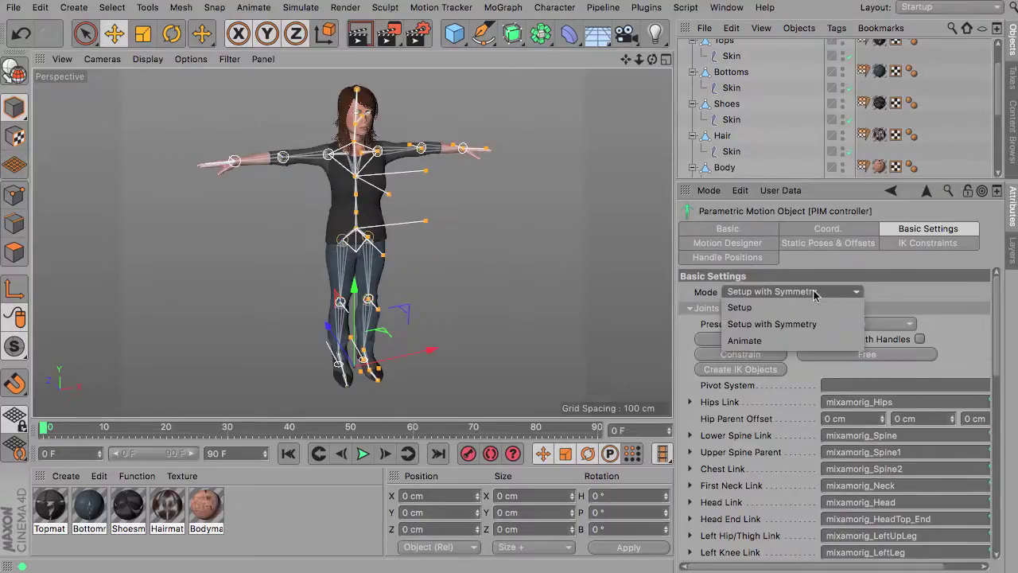
{"action": "left_click", "coordinate": [803, 341]}
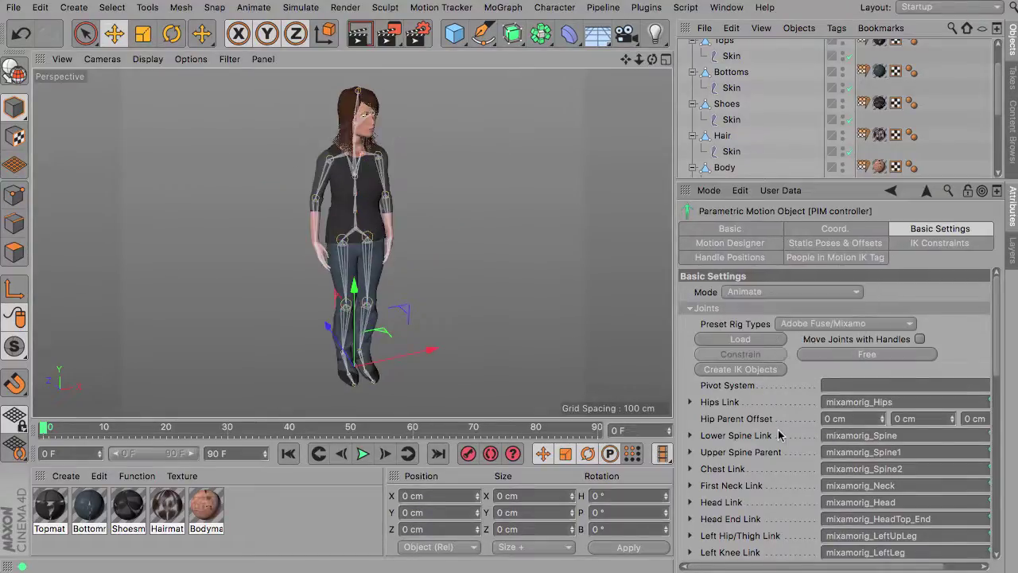
Step: In Motion Designer, enable Walk in place, set Stride to 57%, and play the walk cycle
{"action": "left_click", "coordinate": [731, 243]}
{"action": "left_click", "coordinate": [811, 322]}
{"action": "left_click_drag", "start_coordinate": [885, 378], "coordinate": [939, 374]}
{"action": "left_click", "coordinate": [363, 453]}
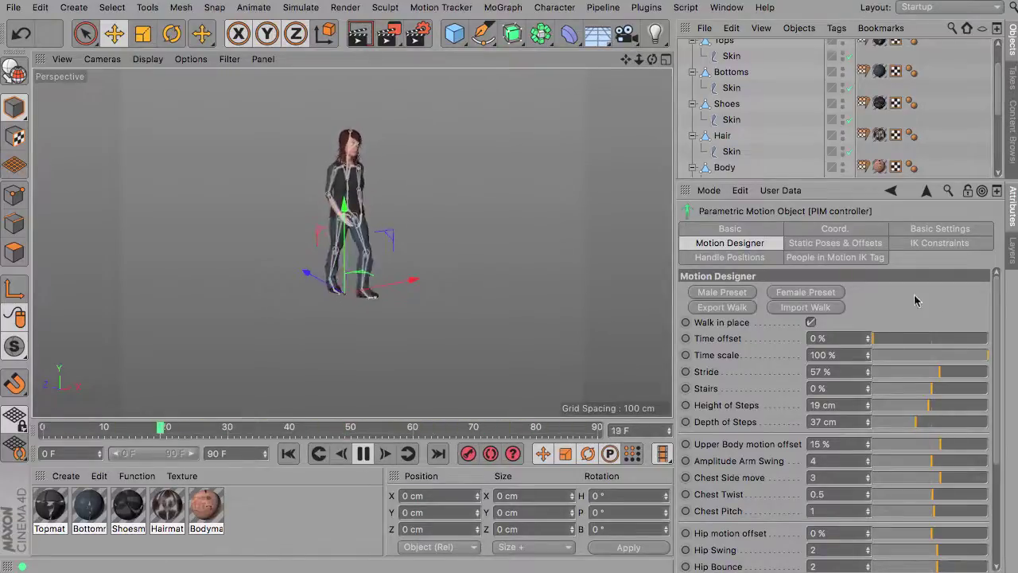
{"action": "left_click_drag", "start_coordinate": [852, 177], "coordinate": [857, 222]}
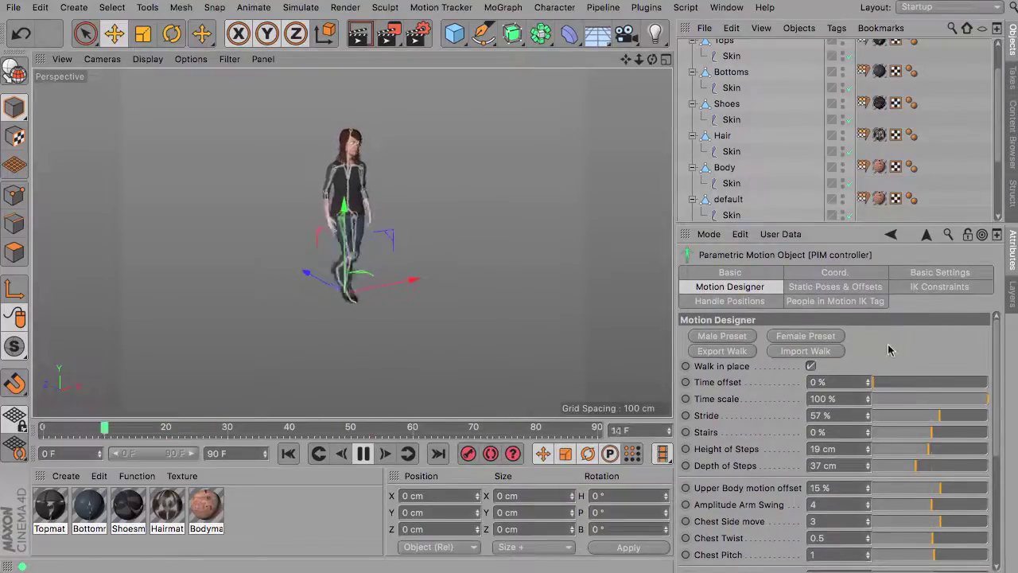